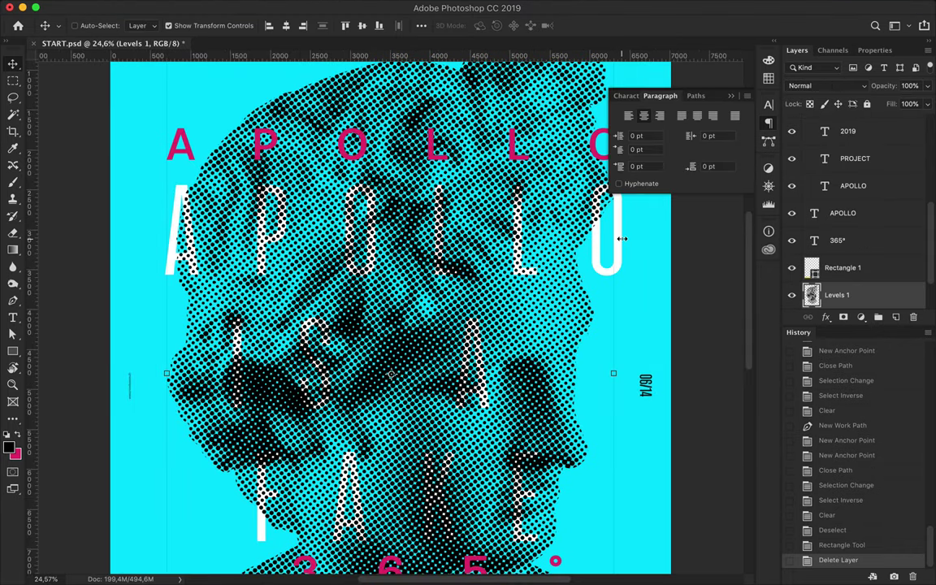
Change the top APOLLO line's letter tracking and place a vertical guide beside it.
key("m")
left_click_drag(189, 181, 627, 319)
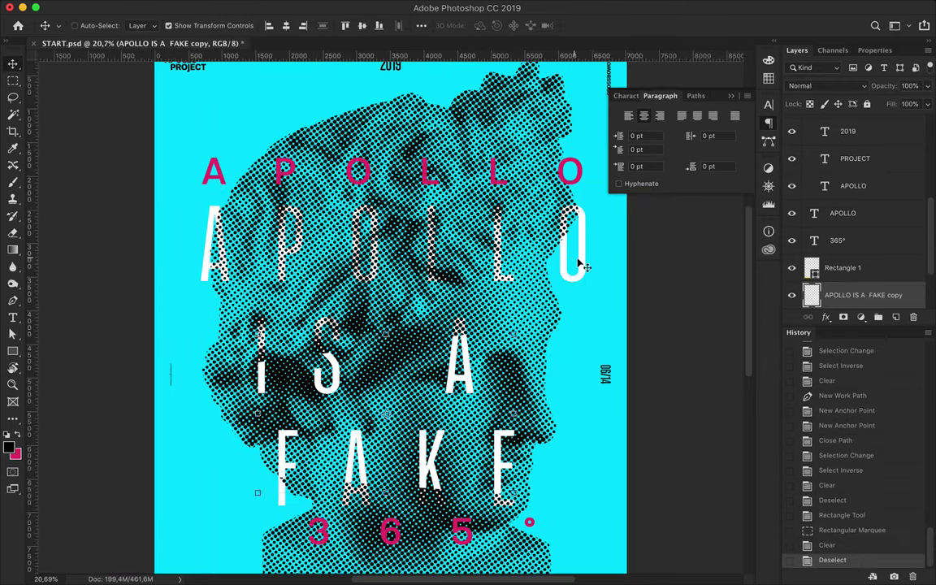
left_click(711, 146)
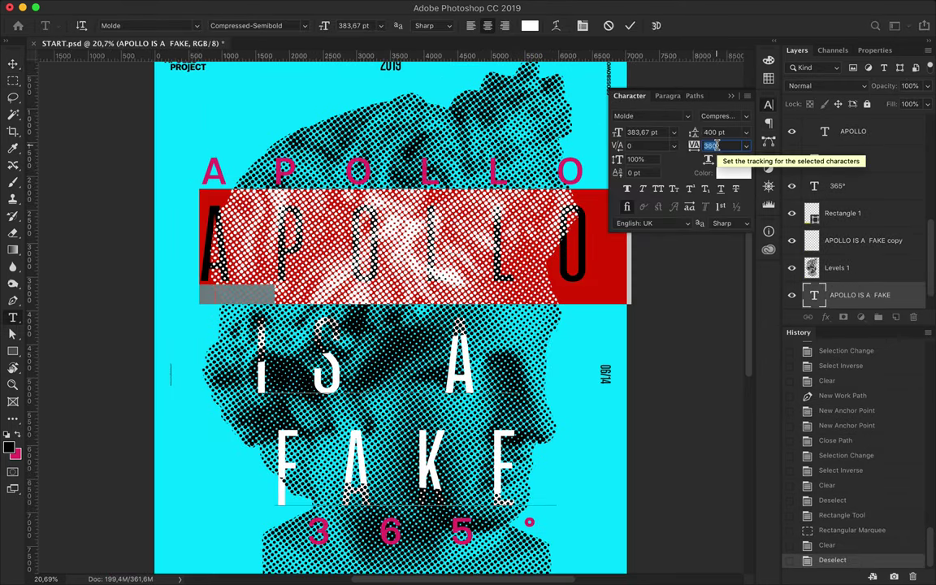
type("3")
key("Return")
key("ctrl+Return")
key("v")
left_click_drag(29, 183, 582, 192)
Set the white APOLLO text's tracking to 370.
scroll(582, 192, "up", 2)
double_click(482, 246)
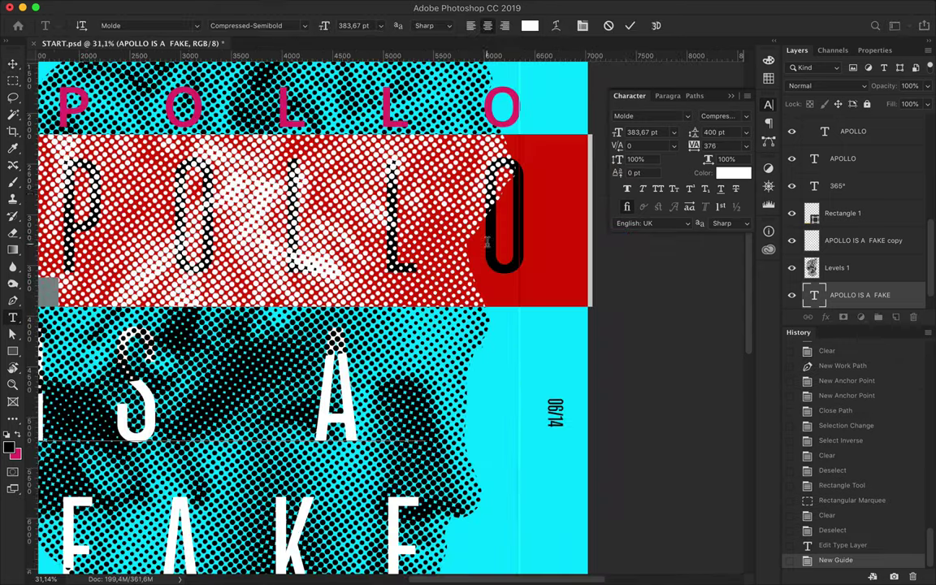
type("37")
key("BackSpace")
type("2")
key("Down")
key("Down")
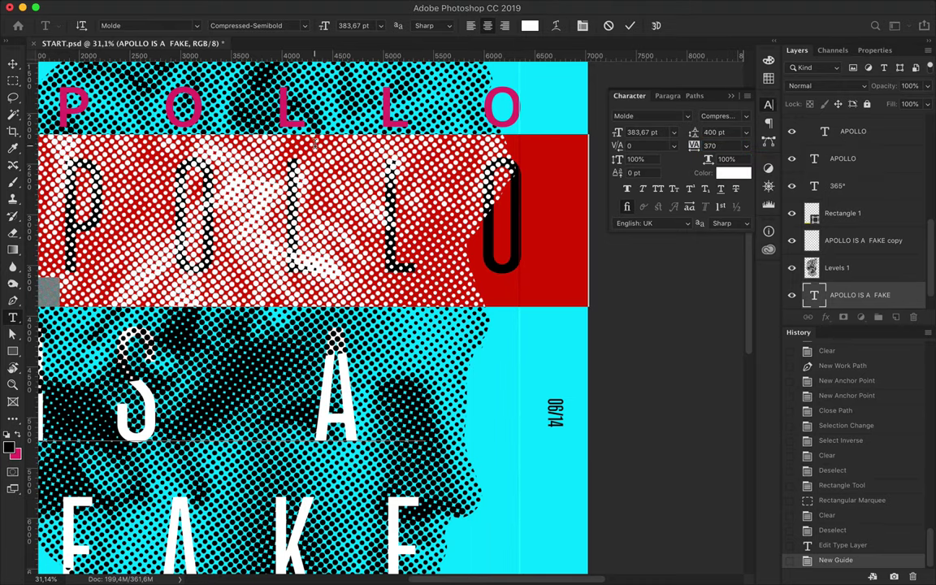
Finish editing the text and delete the 'APOLLO IS A FAKE copy' layer.
scroll(305, 162, "down", 2)
key("Escape")
key("v")
key("Delete")
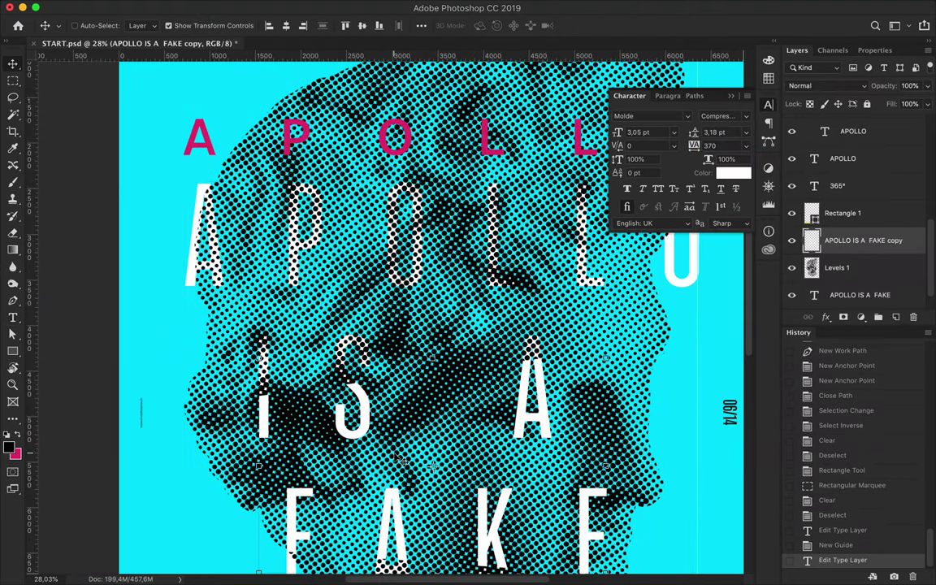
scroll(517, 279, "right", 5)
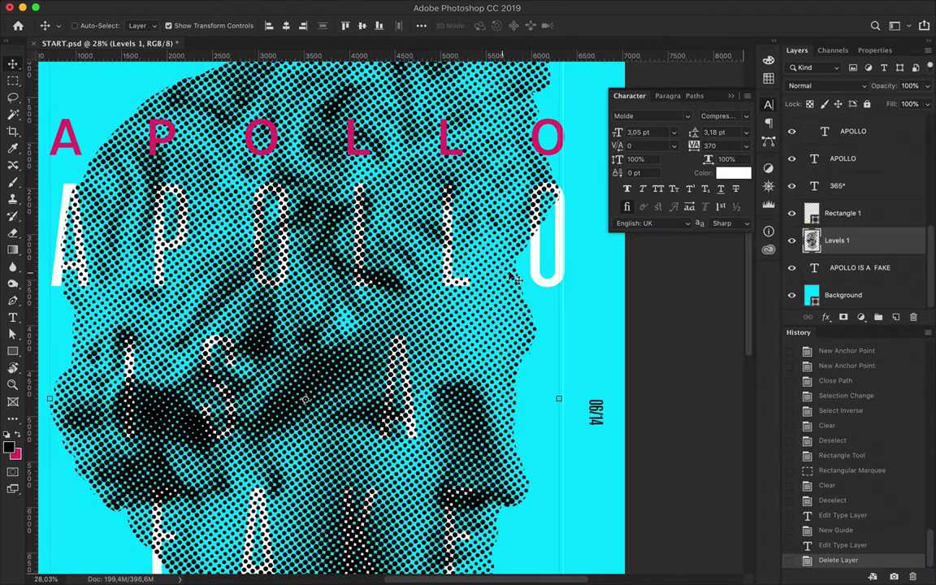
Centre the pink APOLLO and other text layers horizontally, then nudge the white text left.
left_click(537, 270)
left_click(286, 26)
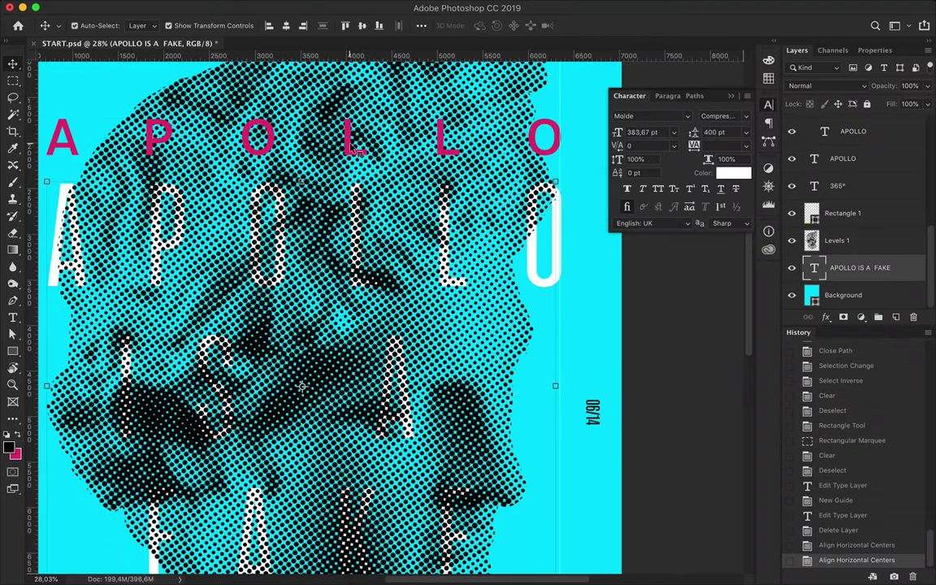
left_click(843, 158)
left_click(286, 26)
left_click(524, 258, "ctrl")
key("Left")
key("Left")
key("Left")
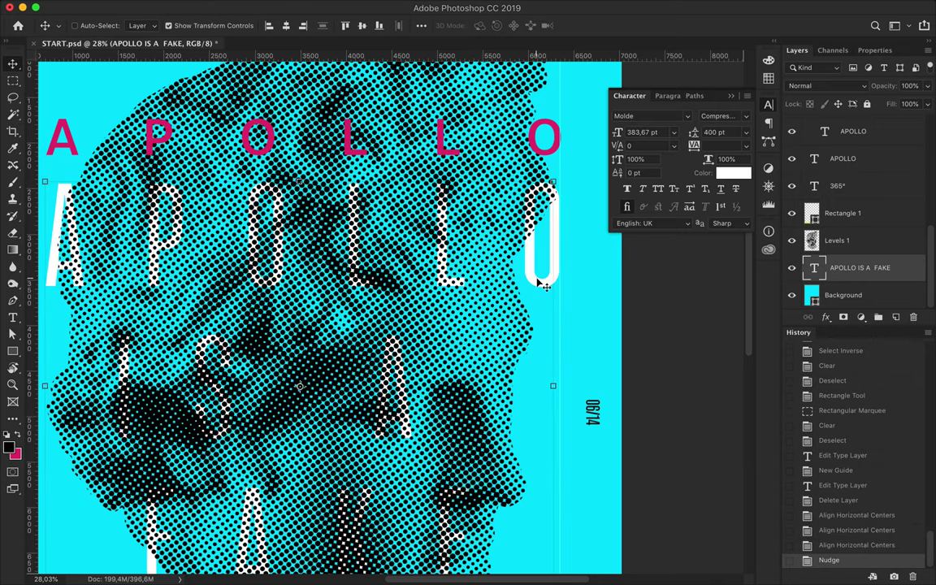
Widen the APOLLO IS A FAKE tracking to 376.
double_click(471, 213)
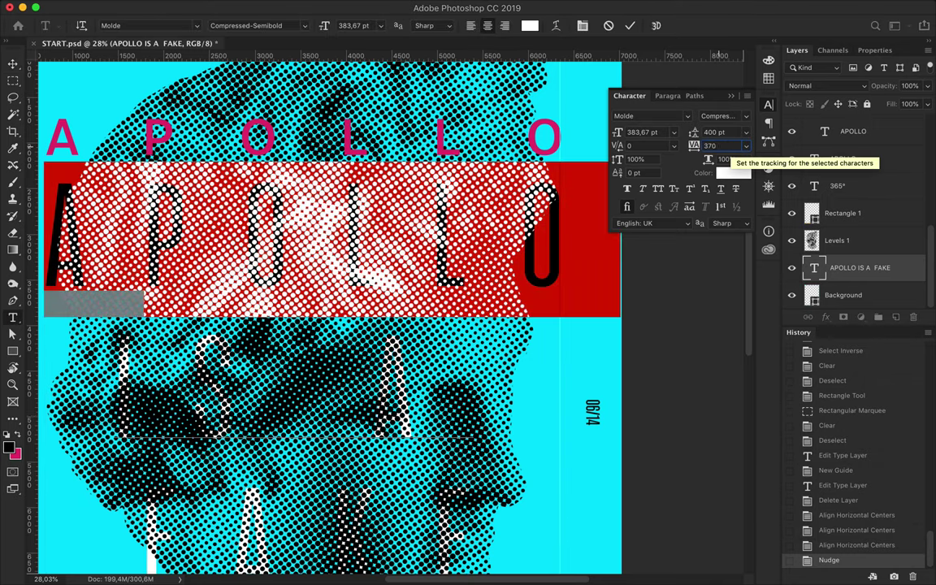
key("Up")
key("Up")
key("Up")
key("Up")
key("ctrl+Return")
key("v")
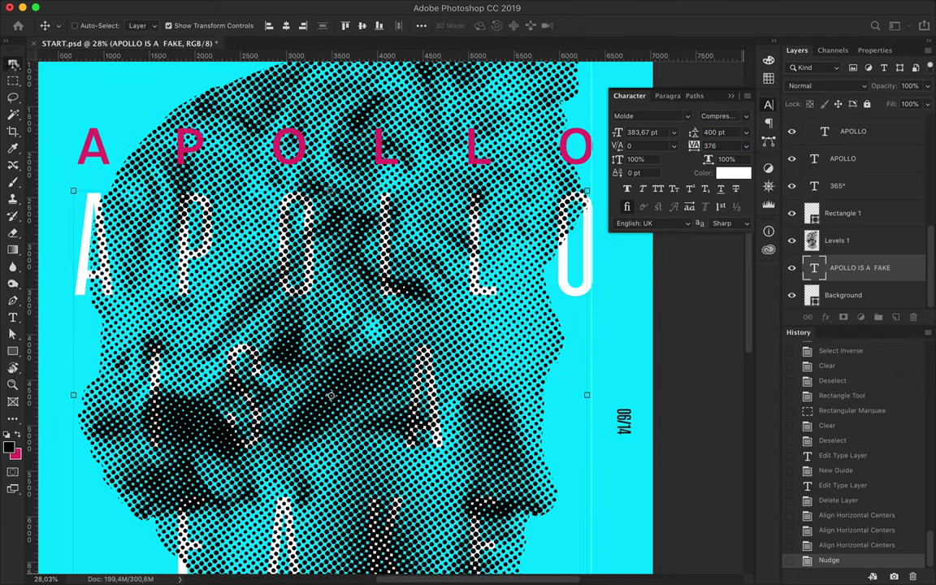
scroll(242, 244, "down", 3)
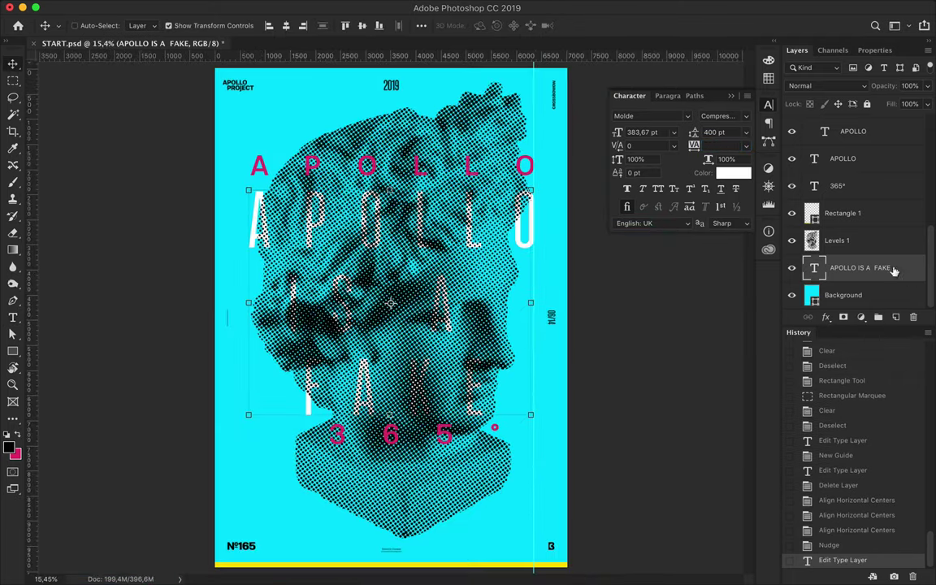
Duplicate the APOLLO IS A FAKE text layer and rasterize the copy.
left_click_drag(911, 279, 895, 228)
right_click(870, 244)
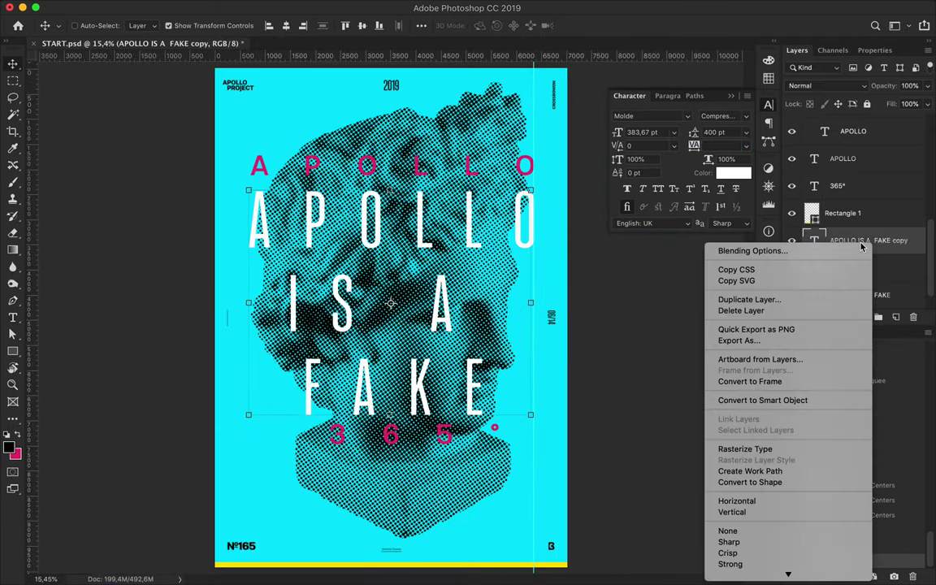
left_click(817, 221)
right_click(908, 237)
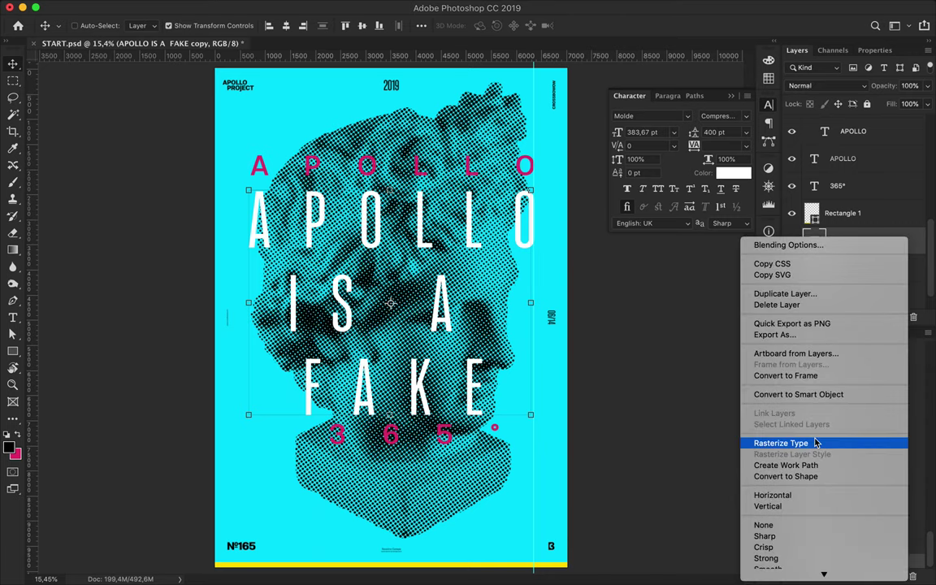
left_click(817, 443)
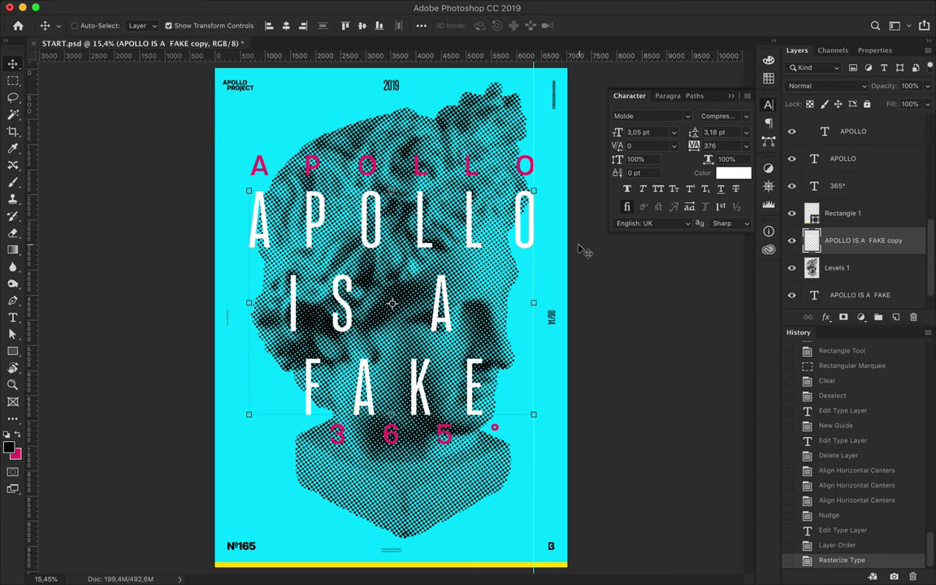
Cut an angled slice around the APOLLO line out of the rasterized copy.
key("p")
left_click(235, 239)
left_click(563, 206)
left_click(554, 169)
left_click(243, 193)
left_click(235, 239)
left_click(167, 25)
key("Return")
key("ctrl+shift+i")
key("Delete")
Cut a second angled slice around 'IS A' from the copy and deselect.
left_click(271, 315)
left_click(533, 294)
left_click(522, 366)
left_click(272, 396)
left_click(272, 315)
left_click(166, 25)
key("Return")
key("ctrl+shift+i")
key("Delete")
key("v")
key("ctrl+d")
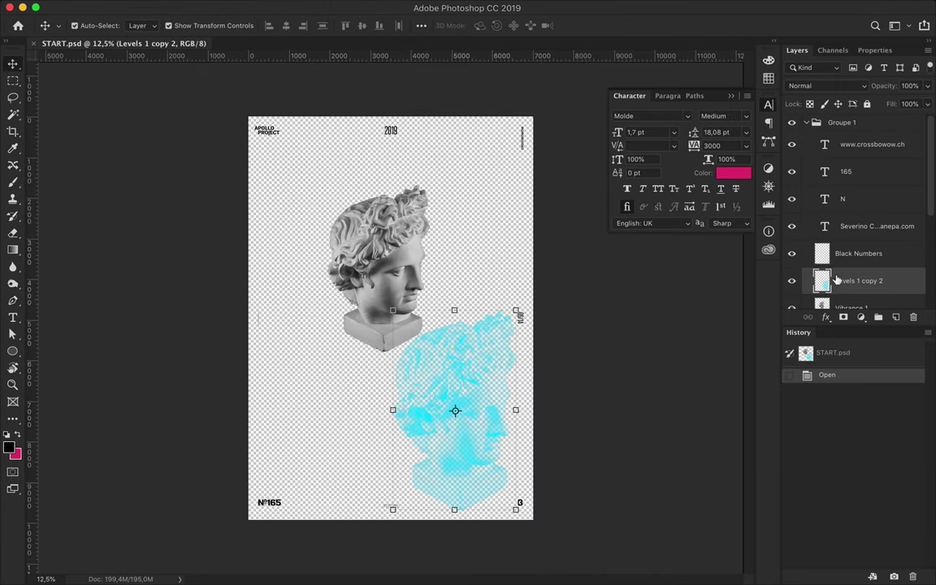
Paint inside the lower statue head using its loaded outline, then deselect.
left_click(823, 280, "ctrl")
key("b")
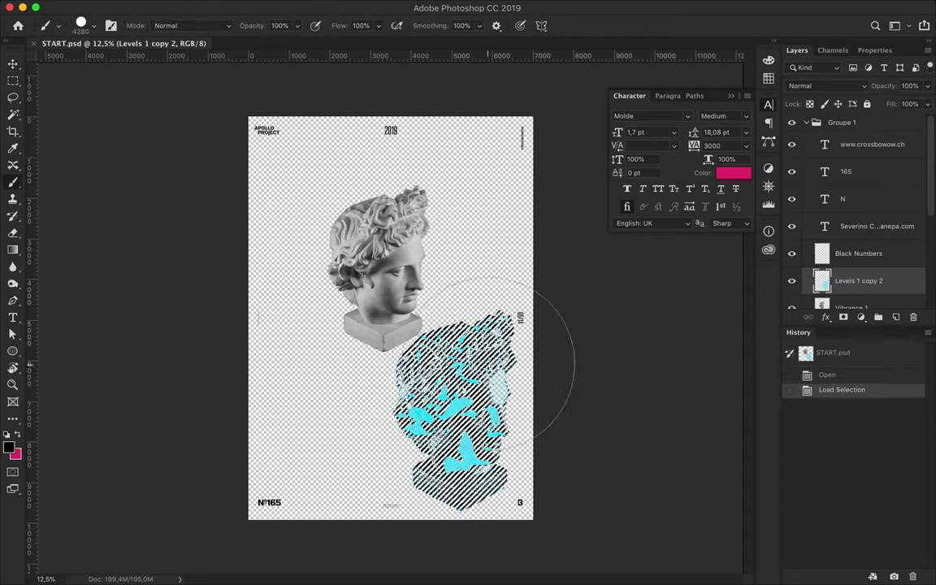
mouse_move(382, 268)
left_mouse_down()
mouse_move(414, 285)
mouse_move(406, 293)
left_mouse_up()
key("v")
key("alt+bracketleft")
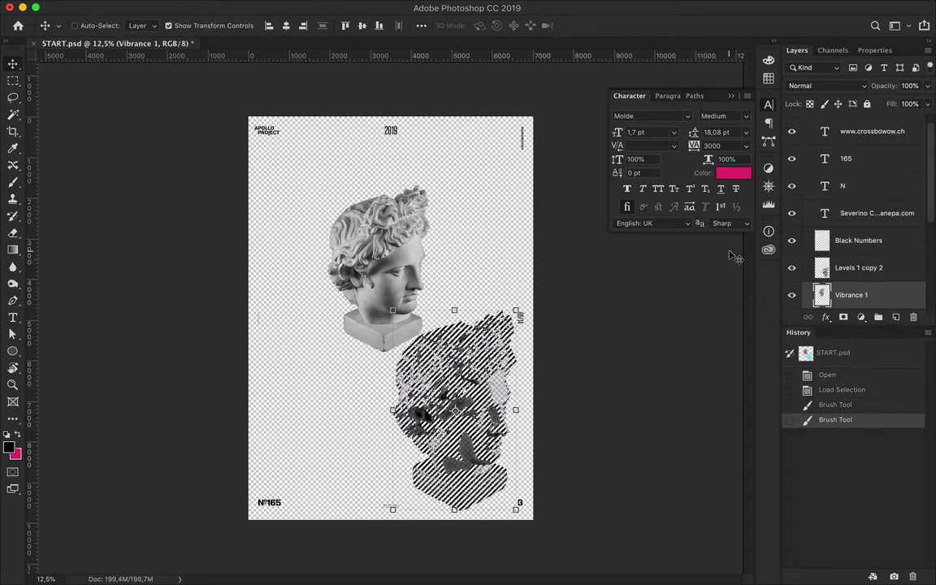
key("m")
key("ctrl+d")
key("v")
Add a Levels adjustment layer with the midtones set to 0.62.
left_click(819, 268)
left_click(845, 295)
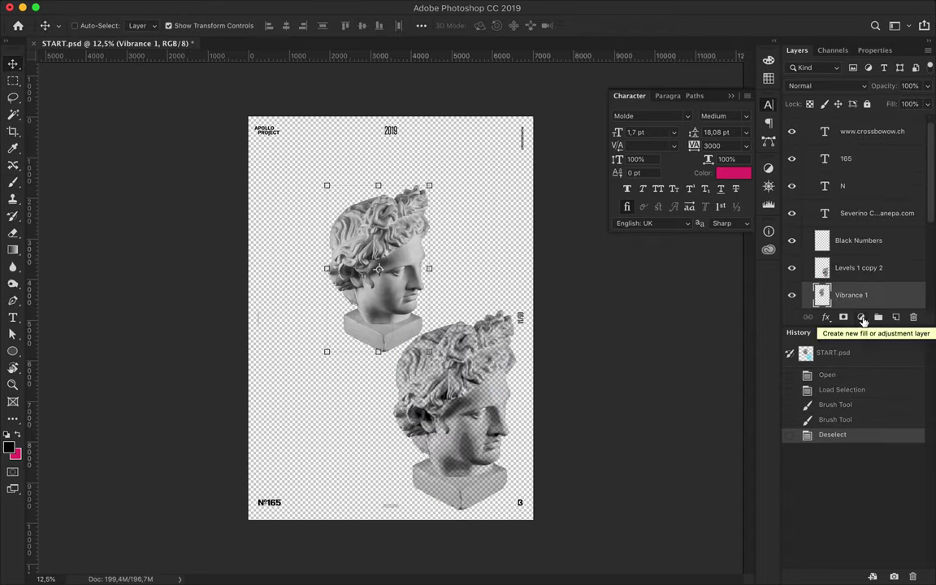
left_click(863, 317)
left_click(855, 386)
left_click_drag(810, 185, 811, 186)
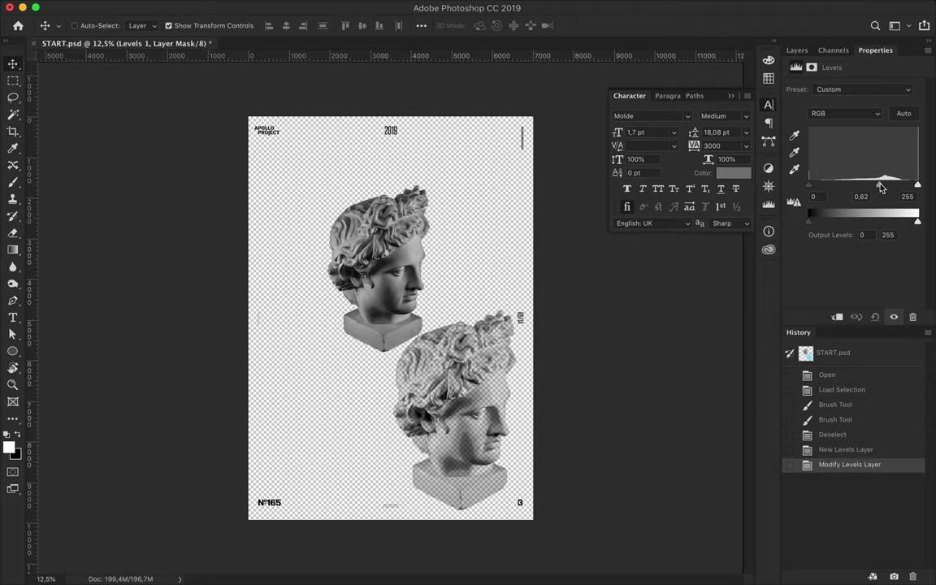
Merge the Levels adjustment into the head and move it just above Background.
key("F7")
left_click(854, 235, "shift")
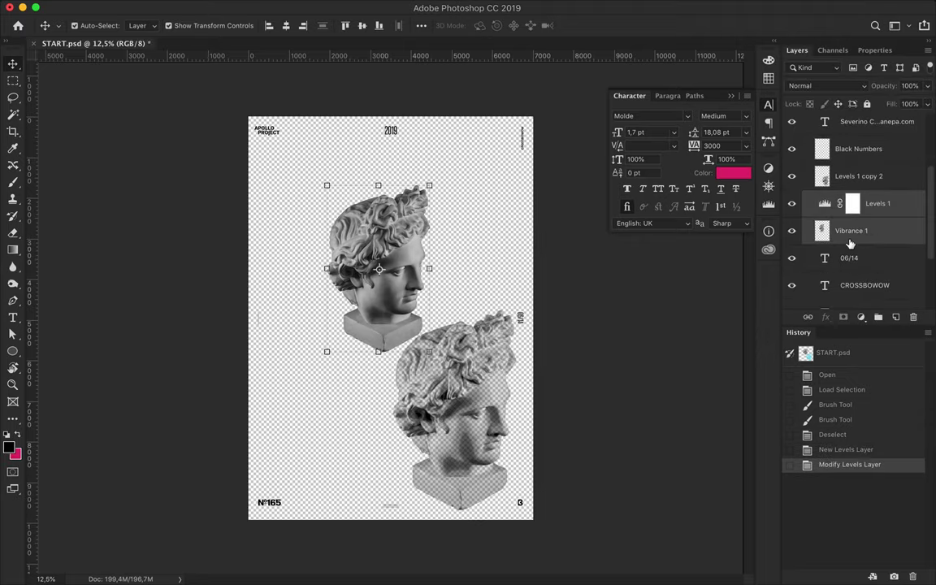
key("ctrl+e")
key("ctrl+shift+bracketleft")
left_click(319, 6)
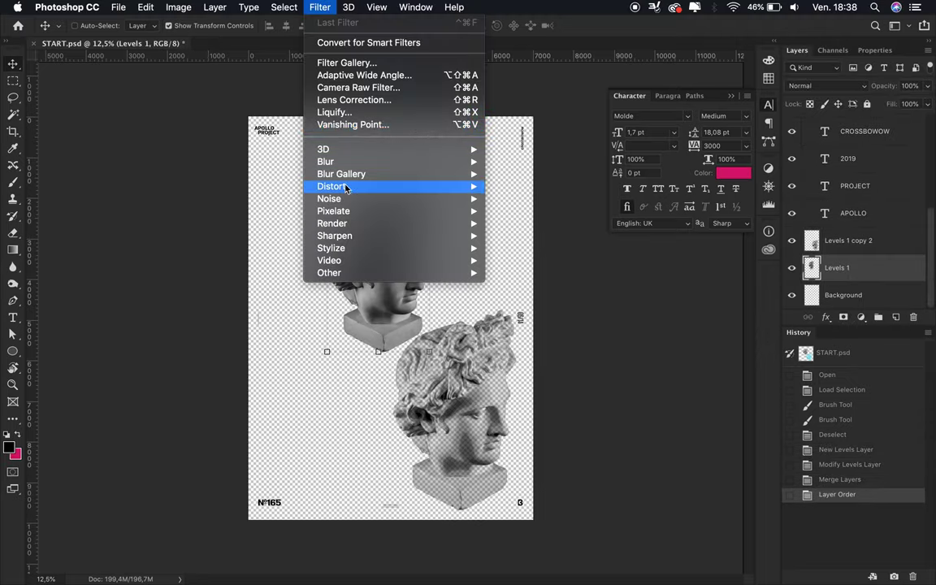
Apply Color Halftone to the head with radius 8 and angles 144/144/144/45.
left_click(539, 271)
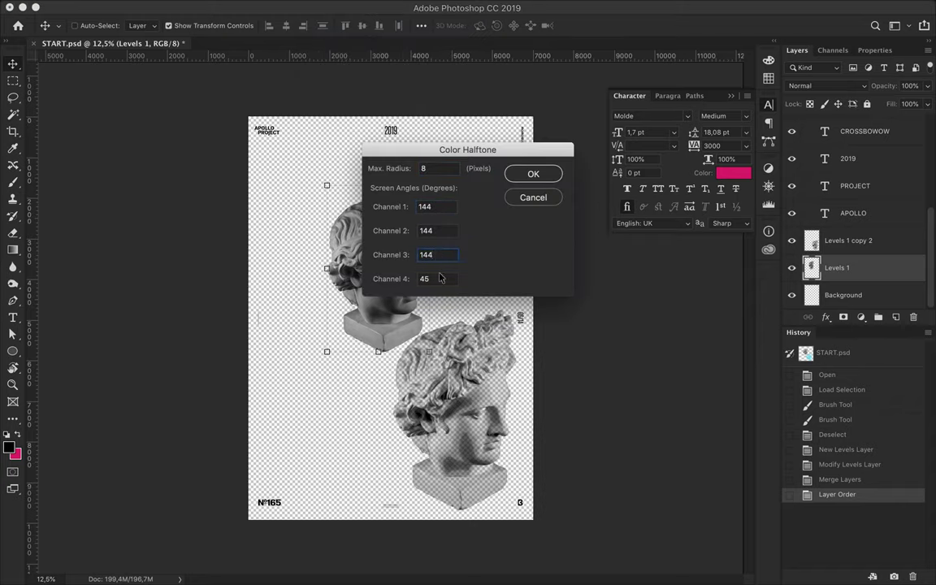
left_click(533, 173)
key("w")
scroll(428, 184, "up", 5)
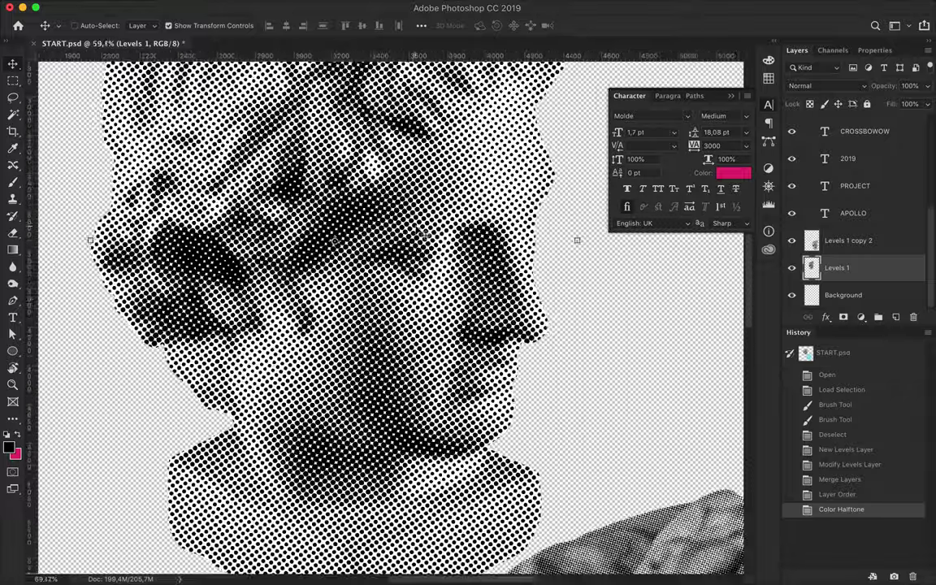
scroll(406, 187, "up", 5)
scroll(390, 189, "up", 5)
Select the white halftone areas with the Magic Wand, smooth the selection, and delete them.
left_click(388, 187)
scroll(407, 205, "up", 5)
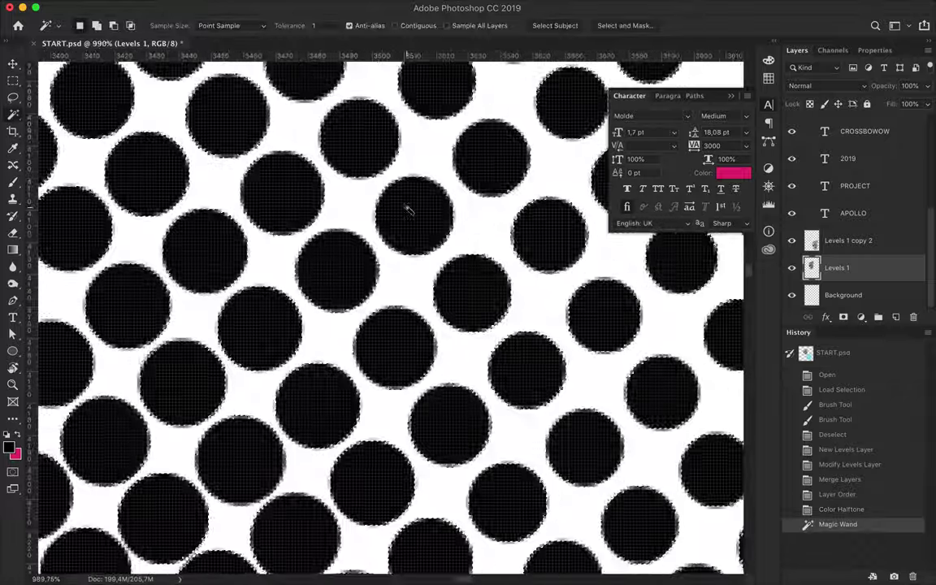
left_click(284, 6)
left_click(452, 207)
key("Return")
key("Delete")
scroll(528, 157, "down", 5)
scroll(529, 157, "down", 5)
Paint over the head within its loaded outline to keep the dark line texture, then deselect.
key("ctrl+shift+i")
left_click(812, 268, "ctrl")
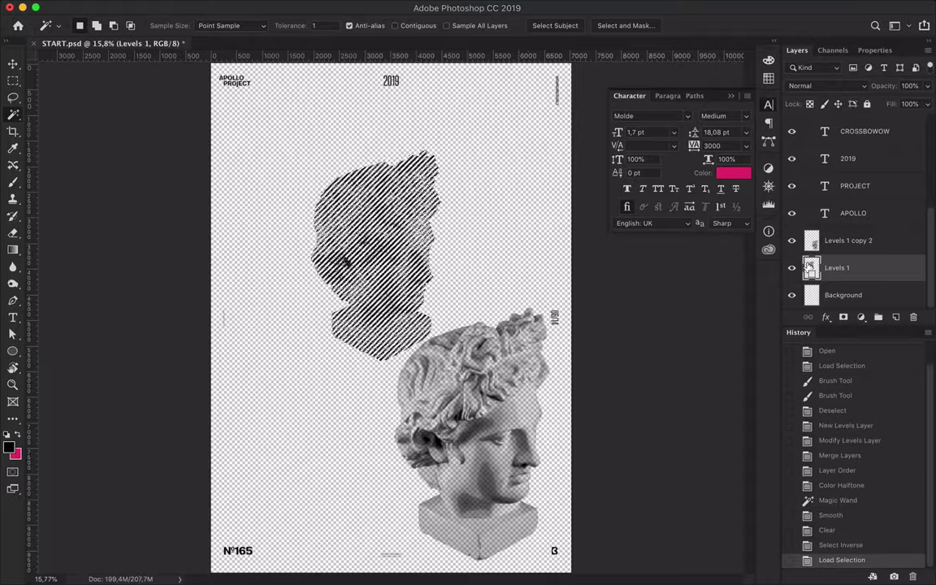
key("b")
scroll(212, 256, "up", 5)
scroll(211, 256, "down", 4)
left_click_drag(244, 236, 342, 244)
key("ctrl+d")
Enlarge the halftone head, hide the grey Levels 1 copy 2 layer, and reposition the head.
key("v")
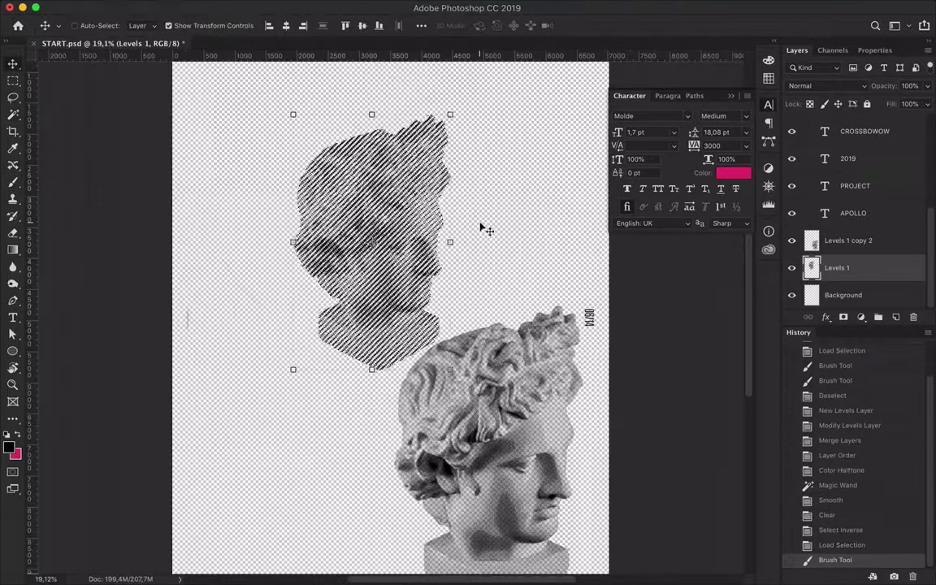
key("ctrl+t")
mouse_move(450, 338)
left_mouse_down()
mouse_move(527, 411)
mouse_move(569, 520)
left_mouse_up()
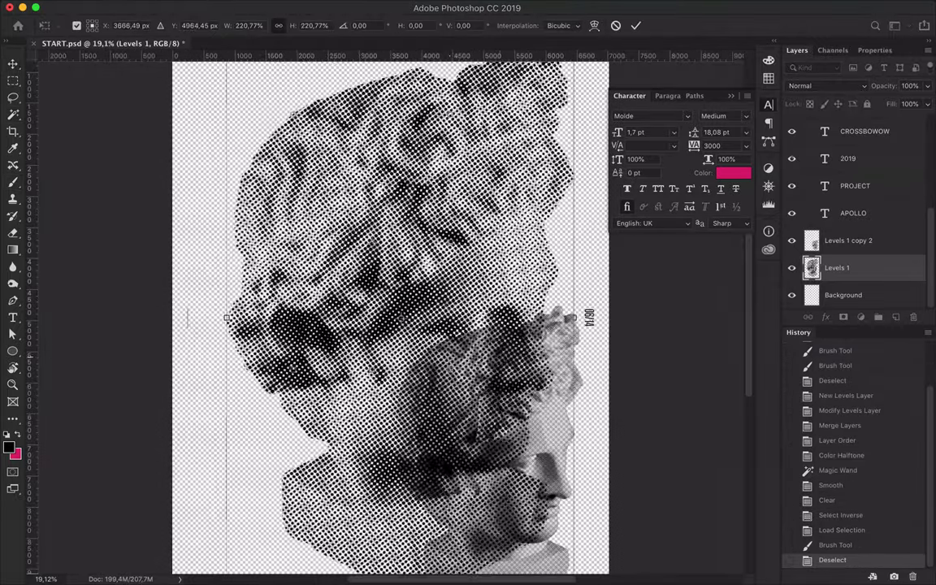
key("Return")
left_click(793, 241)
left_click(853, 241)
key("ctrl+0")
left_click_drag(479, 244, 468, 191)
Centre the halftone head horizontally relative to the canvas.
left_click(421, 26)
left_click(456, 144)
left_click(384, 97)
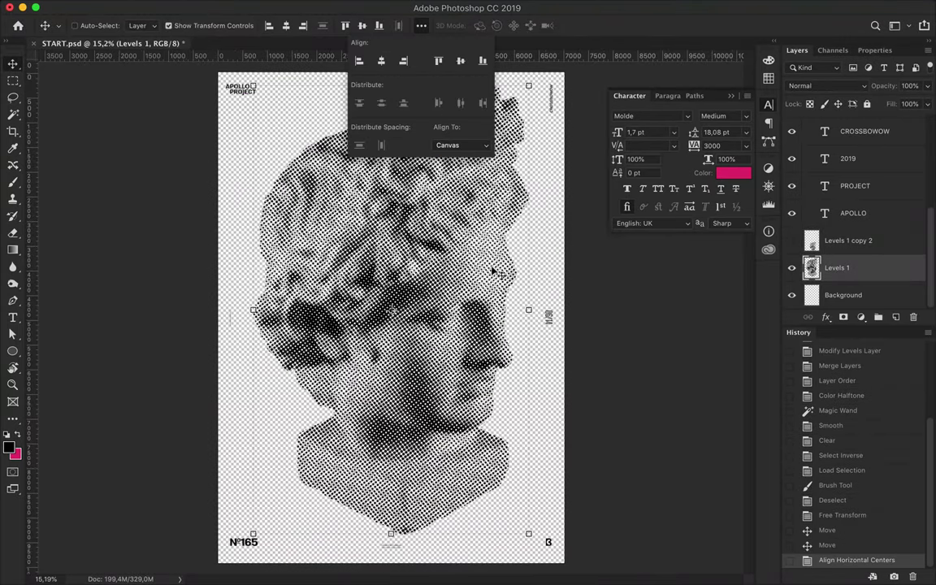
left_click(626, 278)
Draw a cyan rectangle covering the whole poster above the Background layer.
left_click(894, 294)
key("u")
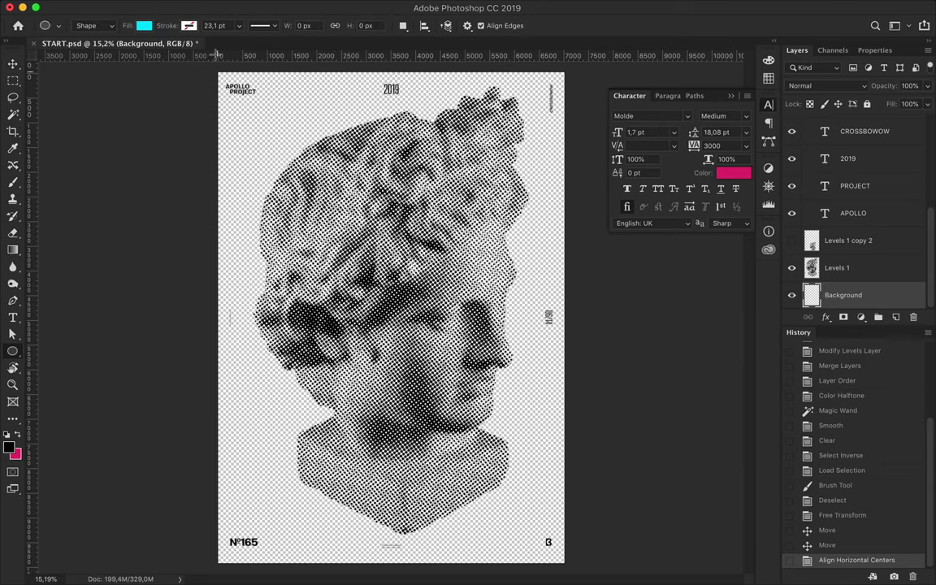
left_click_drag(221, 65, 512, 501)
key("ctrl+z")
right_click(14, 351)
left_click(72, 350)
left_click_drag(214, 66, 568, 566)
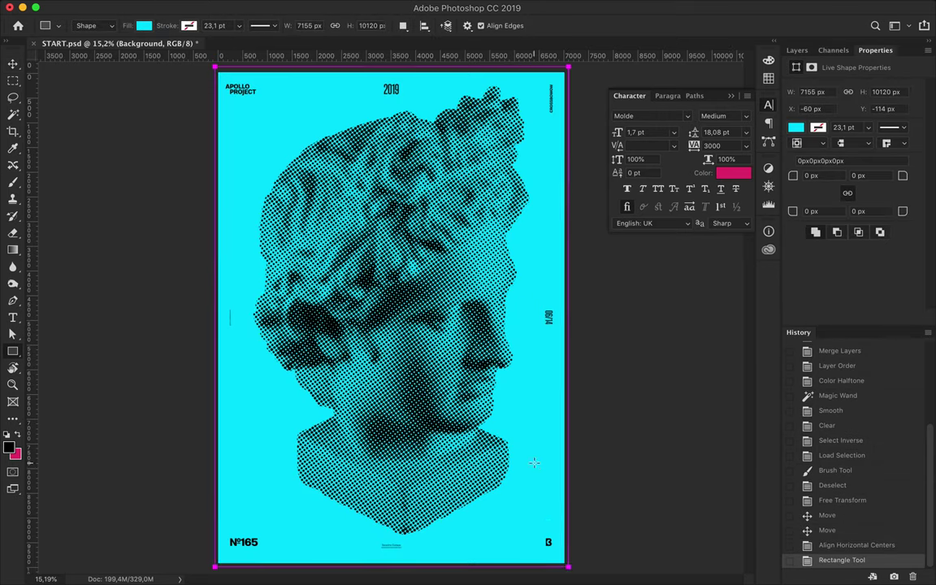
Type APOLLO on the poster and set its font size to 135 pt.
key("v")
key("t")
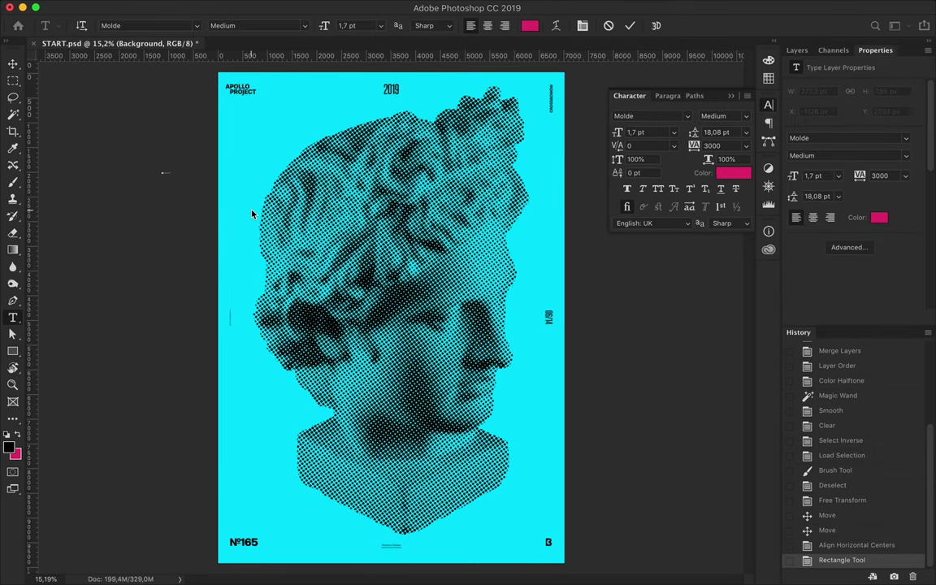
left_click(163, 174)
type("APOLLO")
left_click_drag(162, 173, 496, 406)
left_click_drag(693, 145, 641, 147)
left_click(642, 132)
type("135")
key("Return")
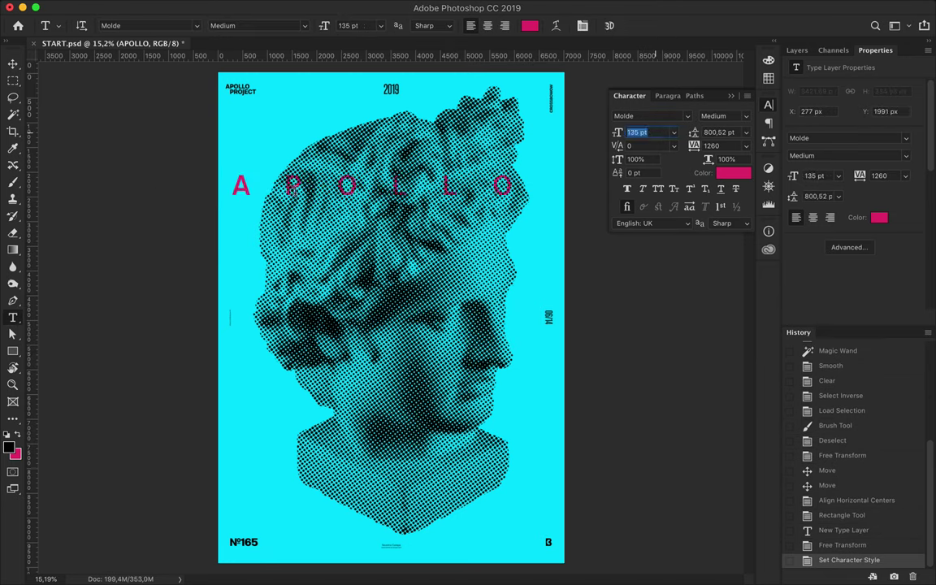
Correct APOLLO's letter spacing and lettering, and move it onto the statue's forehead.
left_click(560, 201)
key("BackSpace")
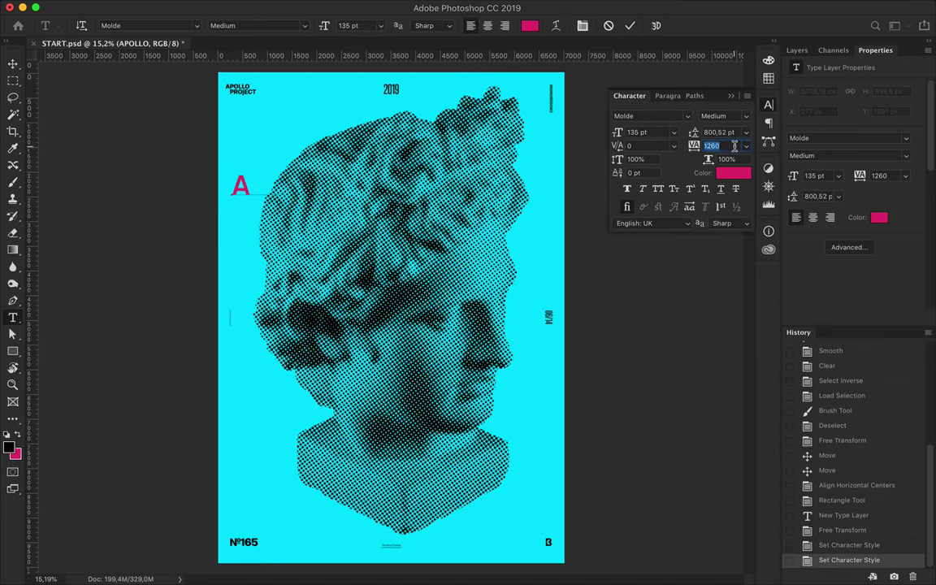
type("POLLO")
key("ctrl+Return")
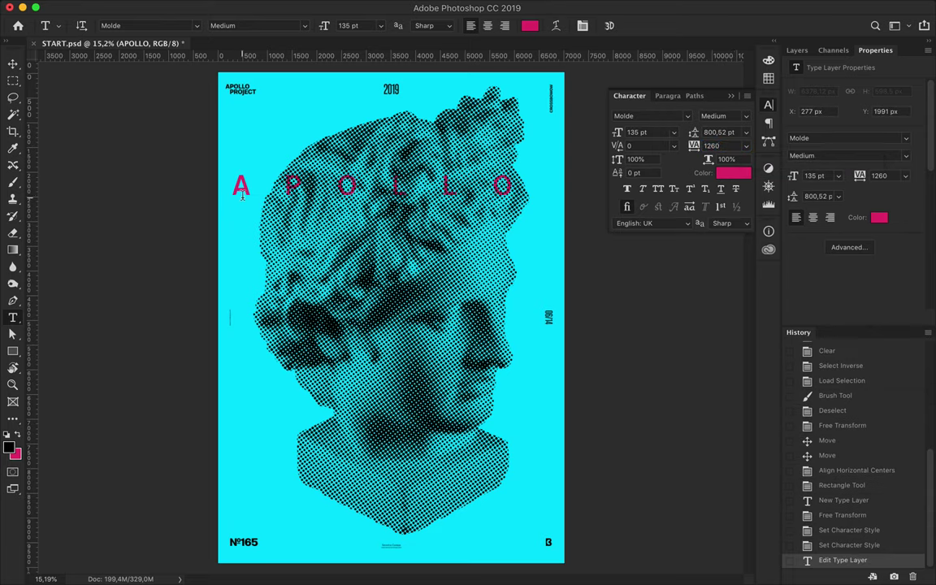
key("v")
left_click_drag(244, 183, 255, 163)
left_click(286, 25)
Duplicate APOLLO below the chin and change the copy's text to 365.
mouse_move(364, 135)
left_mouse_down("alt")
mouse_move(364, 398)
mouse_move(448, 411)
left_mouse_up("alt")
key("t")
double_click(343, 431)
type("365")
key("ctrl+Return")
key("v")
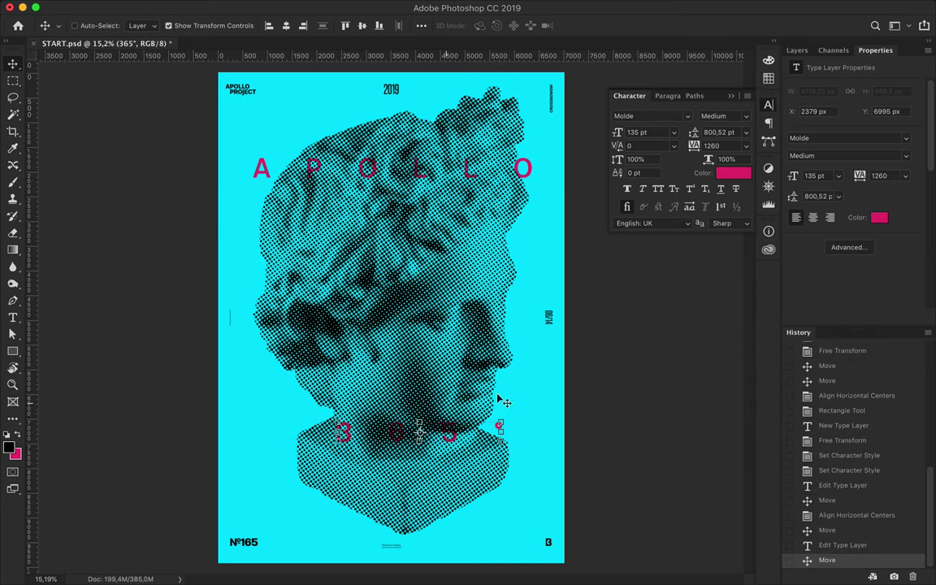
Centre both the APOLLO and 365 text layers horizontally on the poster.
left_click(265, 177)
left_click(286, 25)
double_click(451, 433)
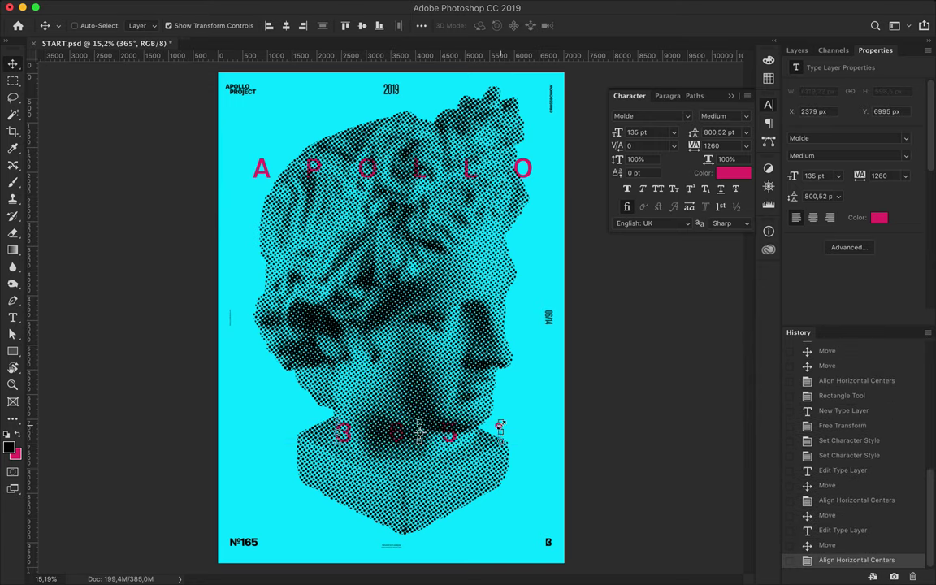
key("ctrl+Return")
left_click(286, 26)
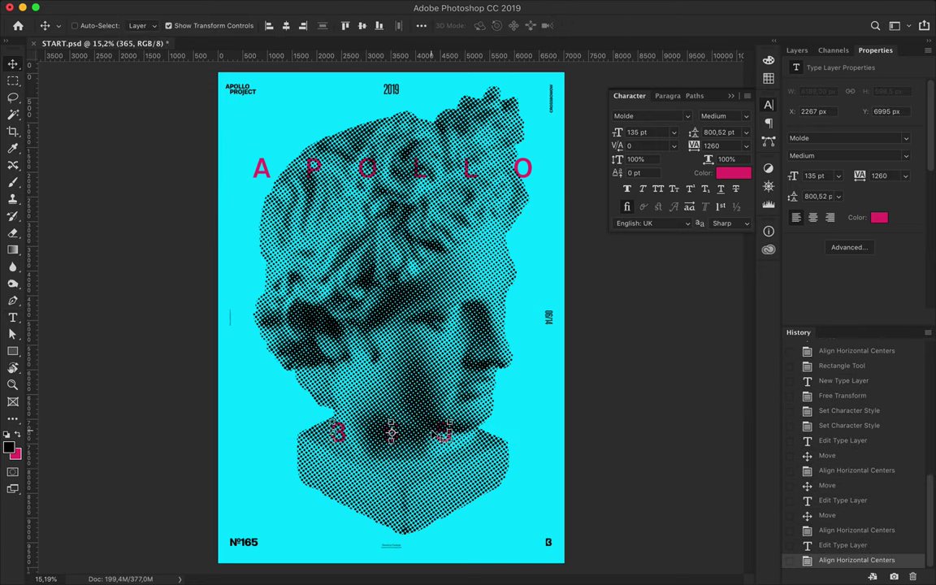
double_click(446, 433)
Move the APOLLO layer higher in the Layers panel stack.
left_click(797, 50)
left_click_drag(859, 300, 860, 213)
scroll(860, 278, "down", 2)
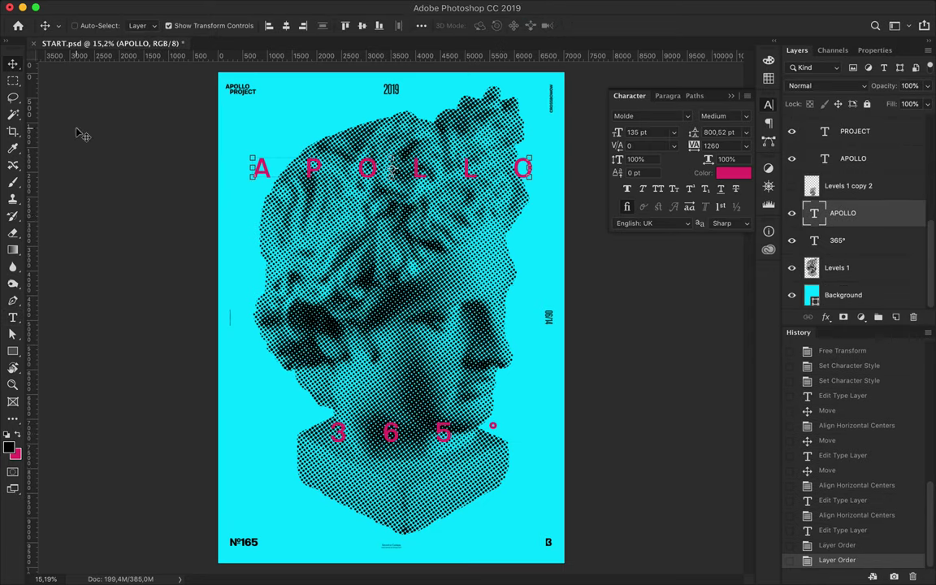
left_click(244, 248)
Enlarge the new APOLLO text and attempt a letter spacing of 360.
key("ctrl+v")
left_click_drag(365, 288, 455, 122)
key("Return")
left_click(712, 145)
type("360")
key("Return")
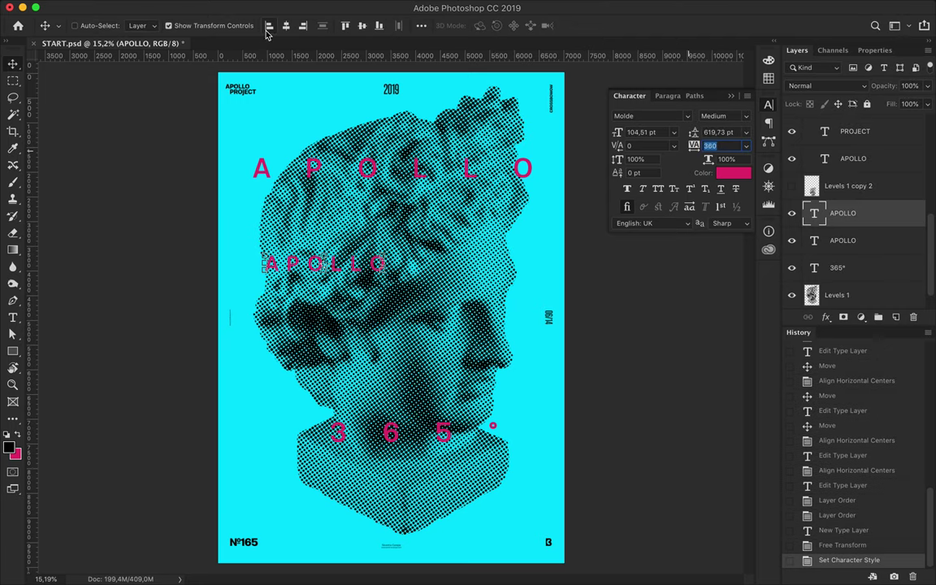
key("Return")
key("Return")
Set the new APOLLO to Compressed Semibold and scale it up to about 383 pt.
key("t")
left_click(299, 26)
left_click(307, 90)
key("ctrl+t")
left_click_drag(427, 65, 537, 192)
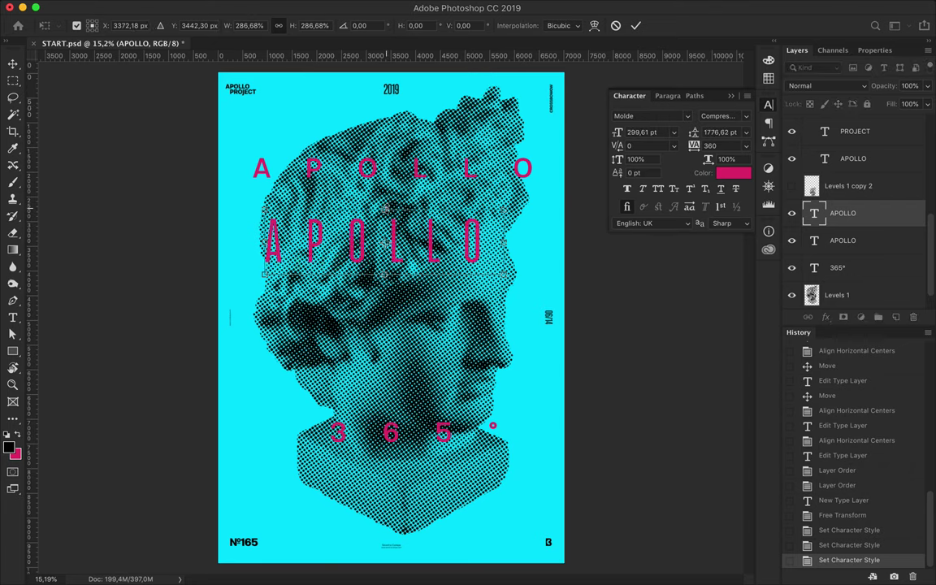
key("Return")
Nudge the large APOLLO slightly right and set its tracking to 380.
key("v")
mouse_move(413, 220)
left_mouse_down()
mouse_move(426, 221)
mouse_move(428, 207)
left_mouse_up()
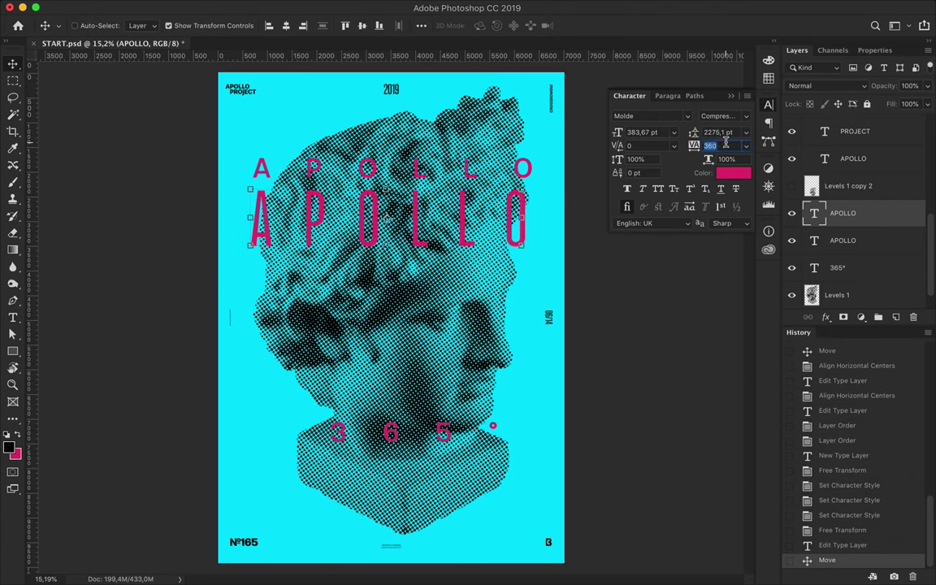
type("380")
key("Return")
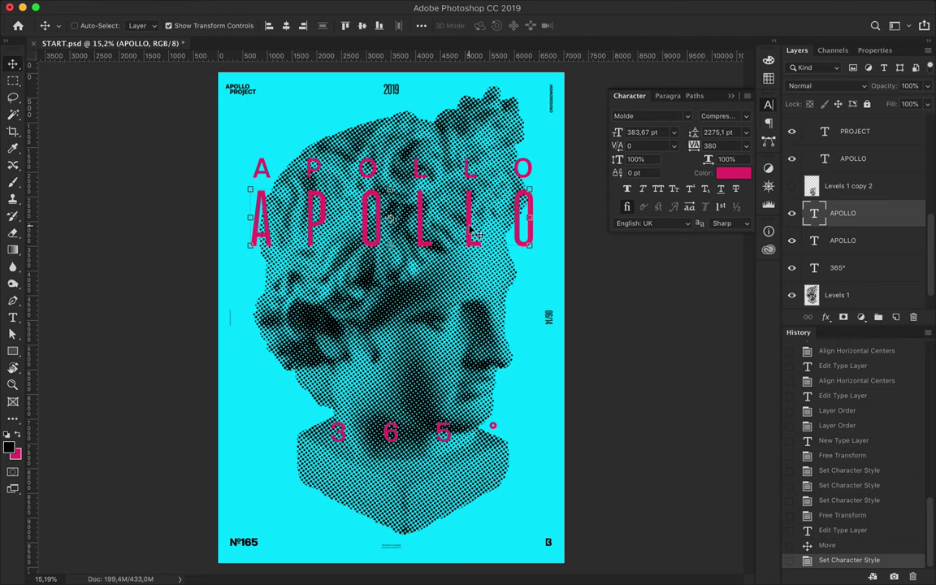
Colour the large APOLLO white and move its layer lower, behind the halftone head.
key("t")
left_click(529, 26)
left_click(489, 157)
left_click(777, 151)
key("v")
left_click_drag(843, 213, 846, 313)
left_click(837, 157)
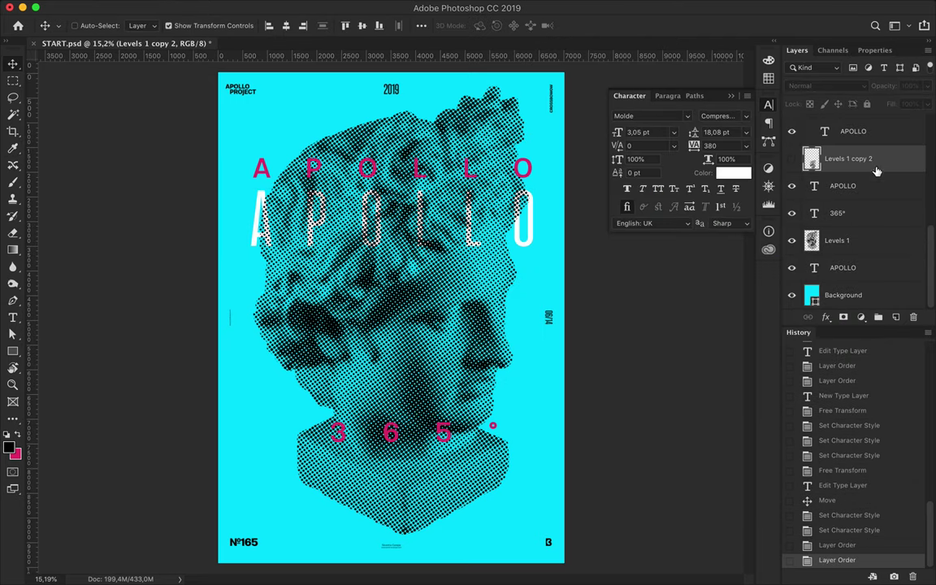
Delete the Levels 1 copy 2 layer and rewrite the white text as APOLLO IS A FAKE.
key("Delete")
left_click(473, 224, "ctrl")
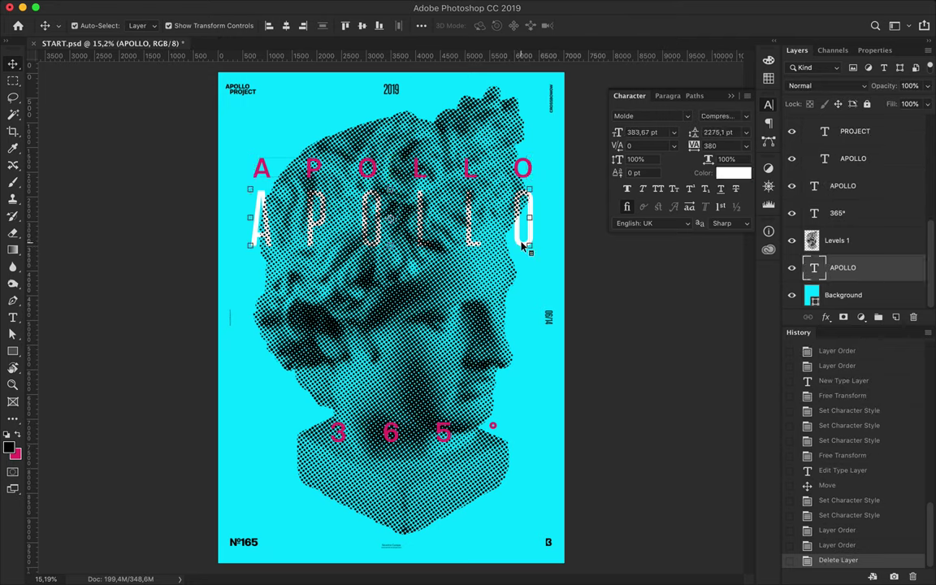
double_click(474, 223)
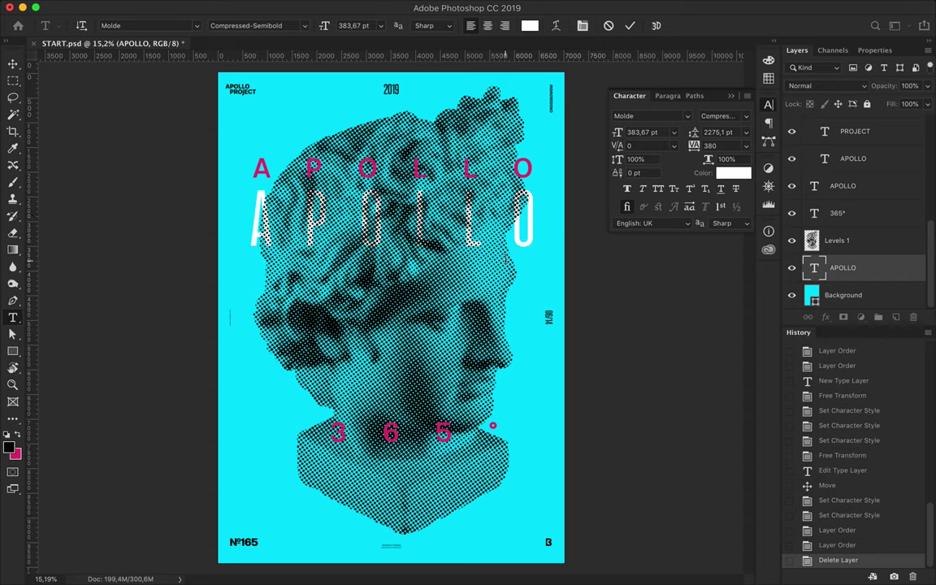
key("ctrl+a")
key("ctrl+v")
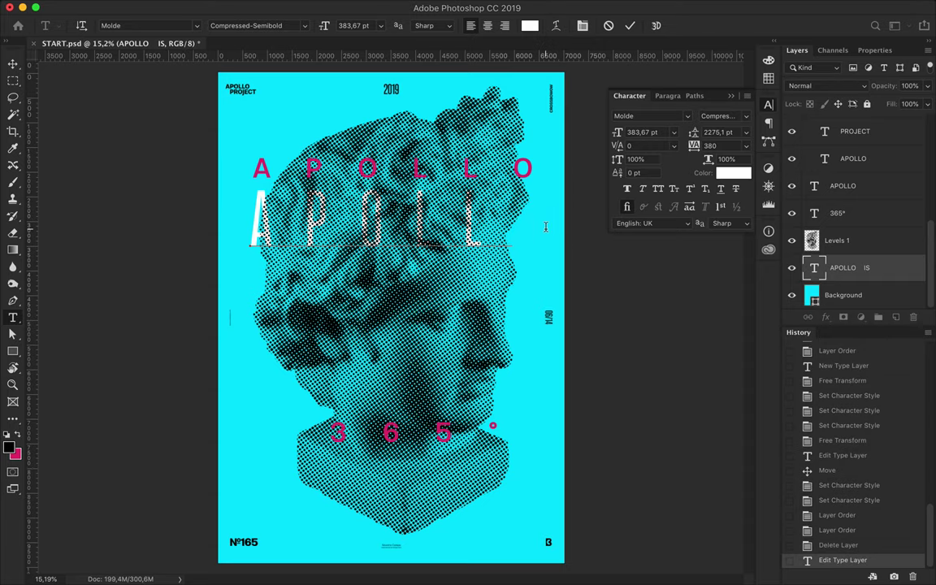
key("ctrl+Return")
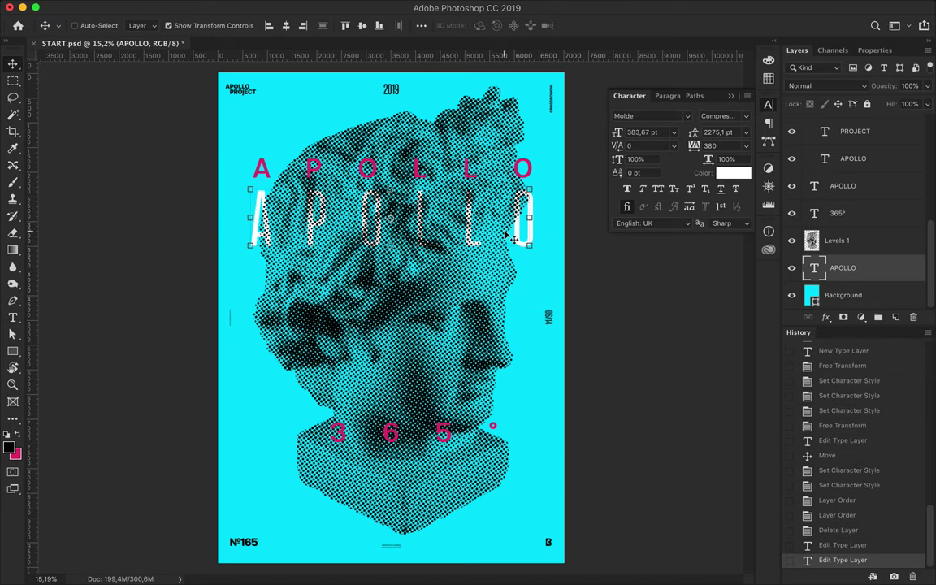
left_click_drag(515, 238, 496, 284)
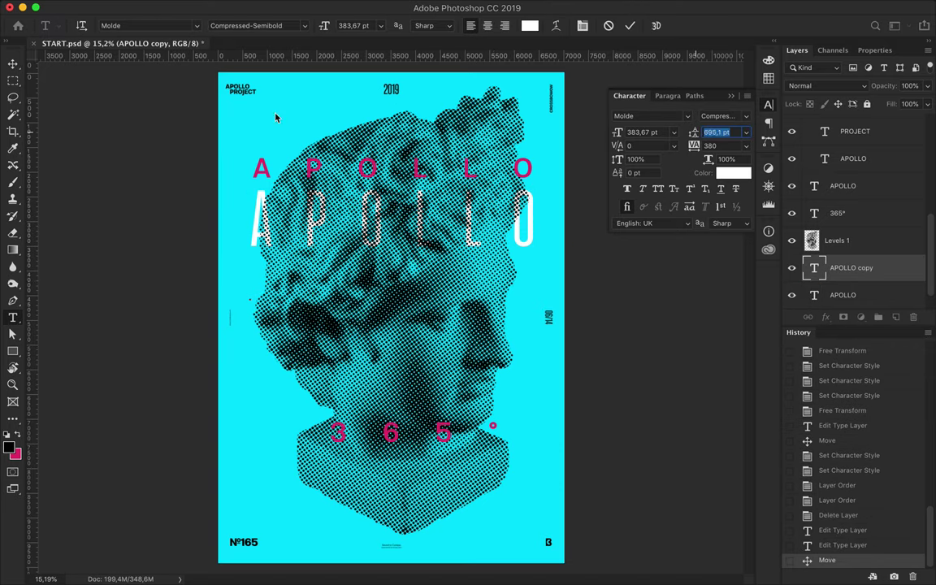
key("Delete")
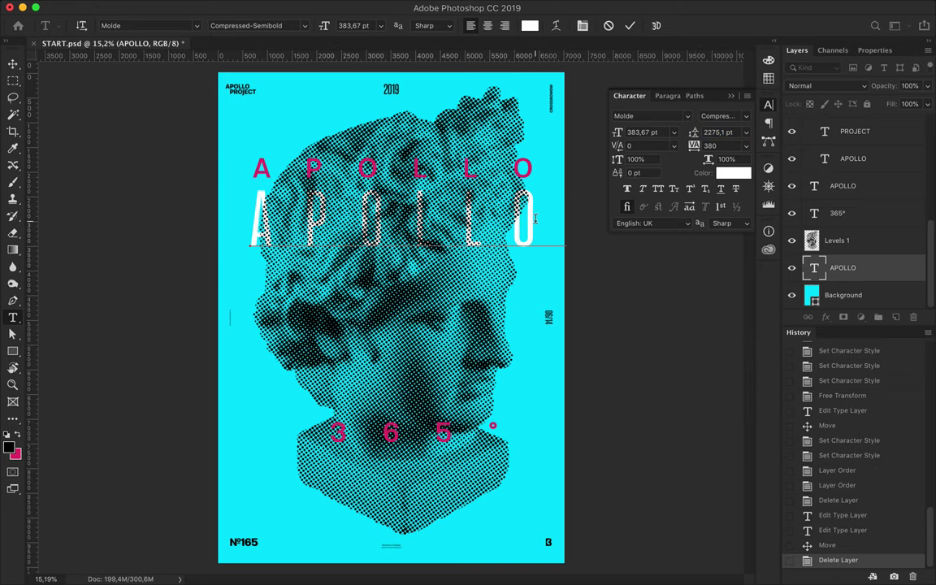
key("ctrl+Return")
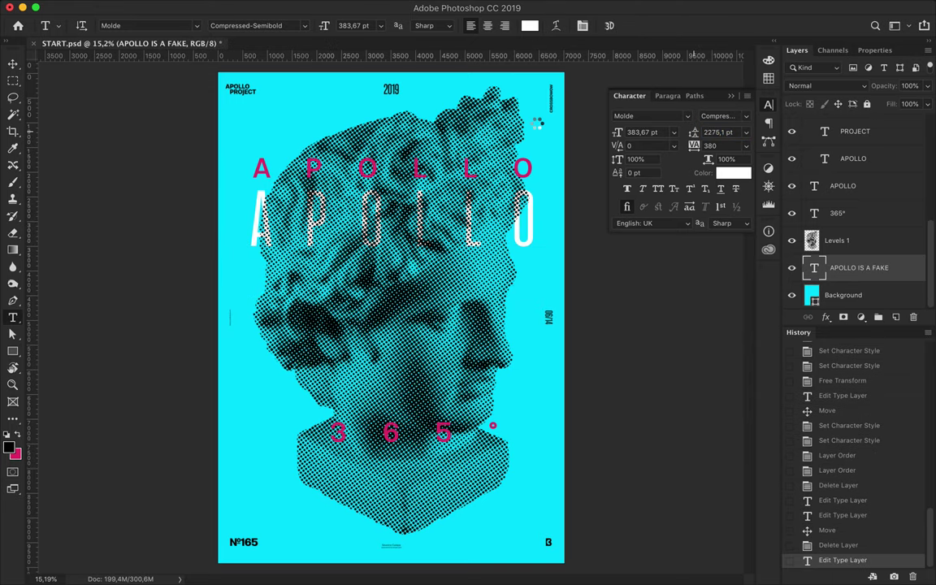
Set the text's leading to 400 pt and centre-align its lines.
type("400")
key("Return")
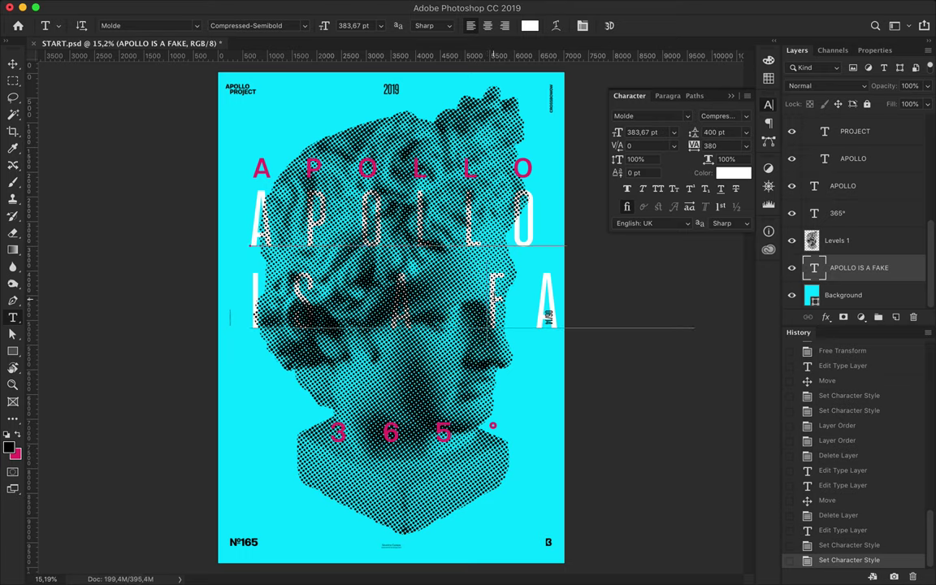
left_click(667, 96)
left_click(644, 116)
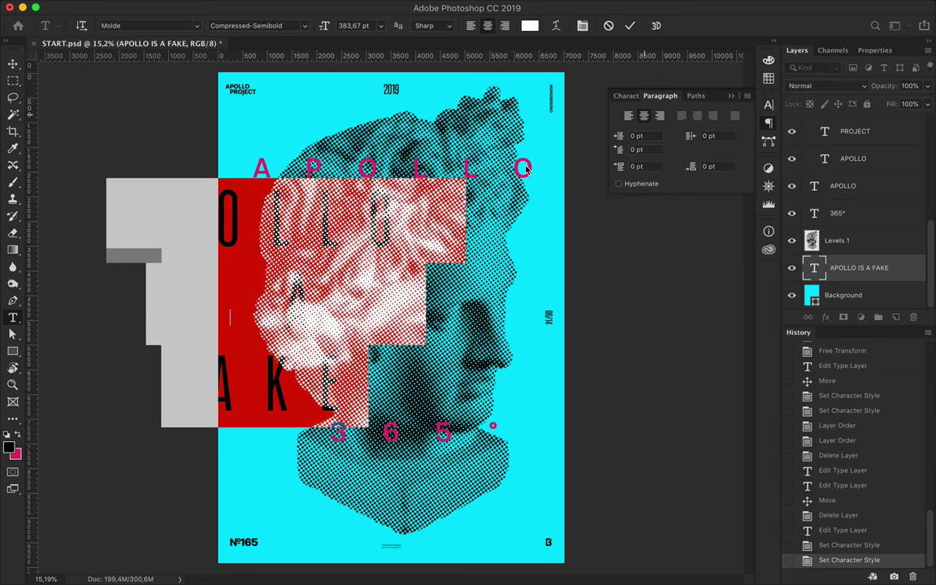
Centre the text block, then duplicate it above the statue layer and rasterize the copy.
key("v")
left_click(284, 25)
left_click_drag(429, 207, 429, 213)
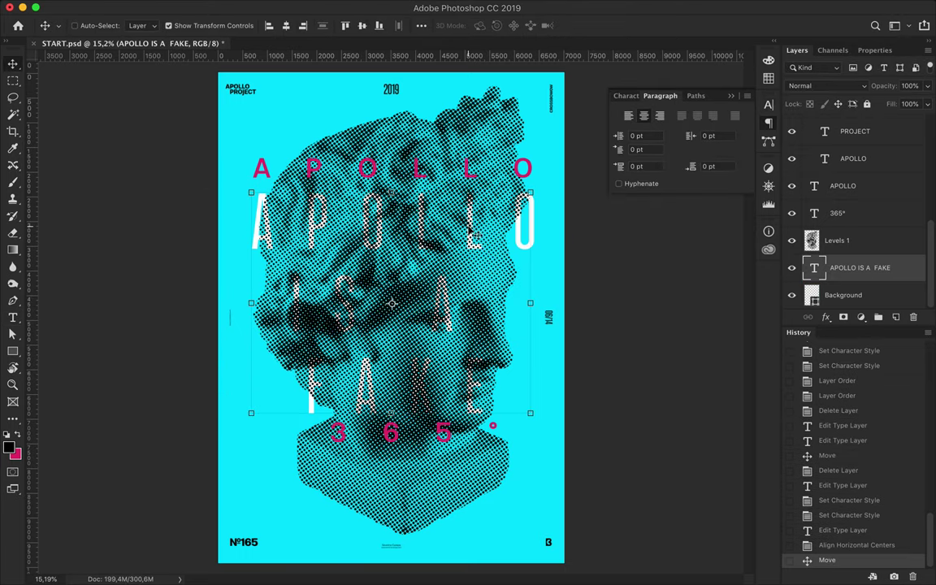
key("ctrl+j")
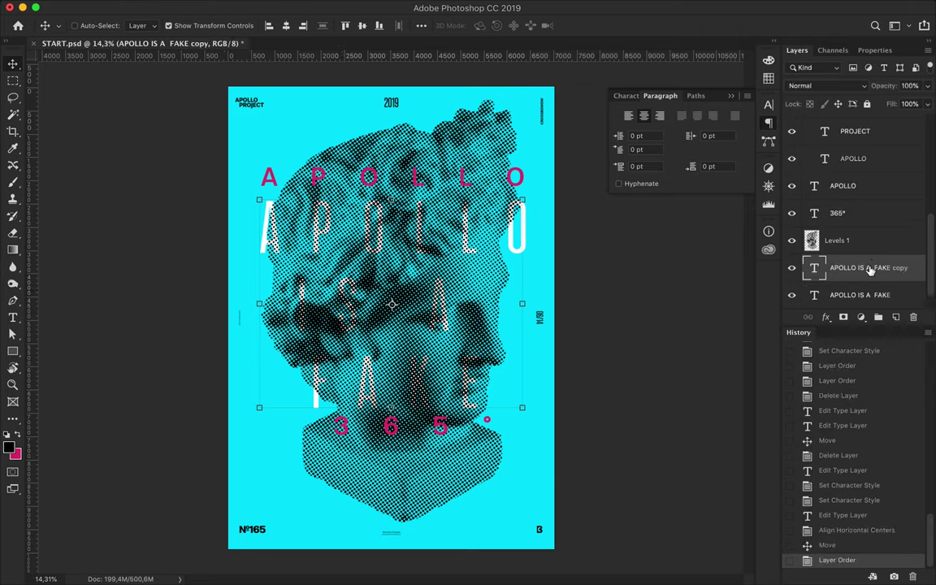
left_click_drag(841, 267, 861, 238)
right_click(892, 240)
left_click(766, 445)
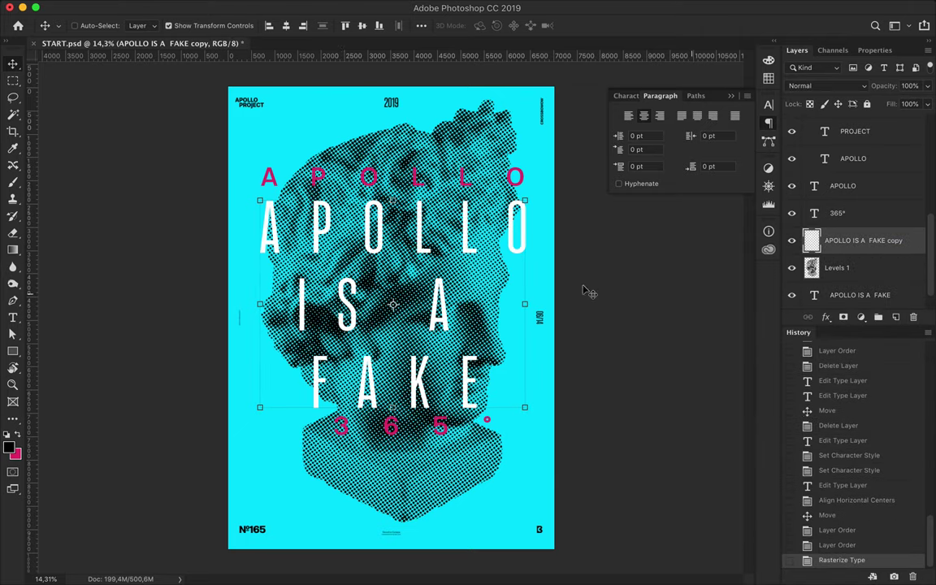
Trace a pen path around the part of the rasterized copy to keep and delete the rest.
key("p")
left_click(93, 26)
left_click(252, 248)
left_click(552, 218)
left_click(525, 283)
left_click(252, 248)
left_click(167, 25)
left_click(501, 227)
key("shift+ctrl+i")
key("Delete")
Trim the copy with a triangular path so the letters weave behind the head.
left_click(274, 386)
left_click(494, 402)
left_click(374, 472)
left_click(274, 386)
left_click(167, 25)
left_click(504, 228)
key("shift+ctrl+i")
key("Delete")
key("ctrl+d")
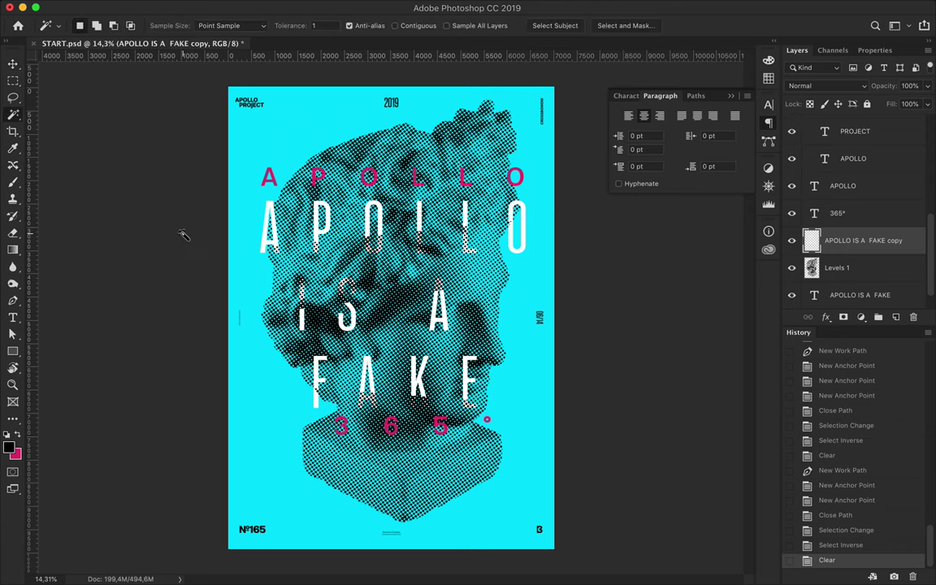
key("v")
scroll(533, 348, "up", 1)
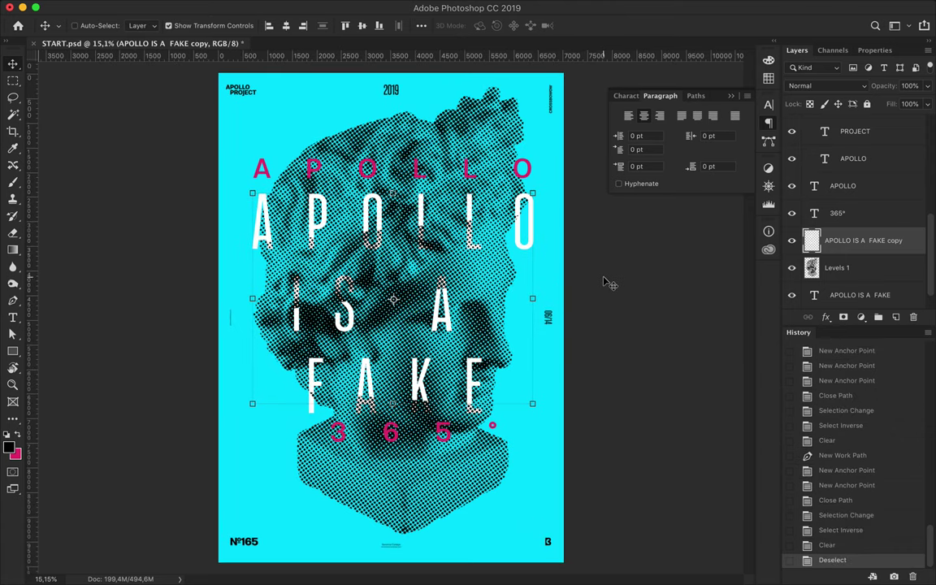
scroll(605, 282, "down", 1)
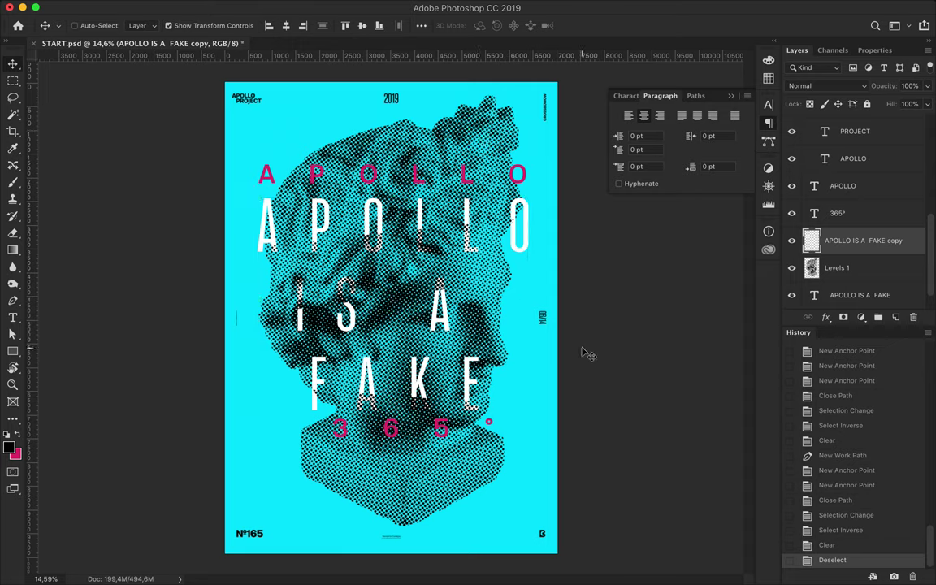
Draw a thin yellow-filled rectangle bar along the bottom of the poster.
key("u")
left_click(144, 25)
left_click(89, 106)
left_click_drag(220, 551, 563, 557)
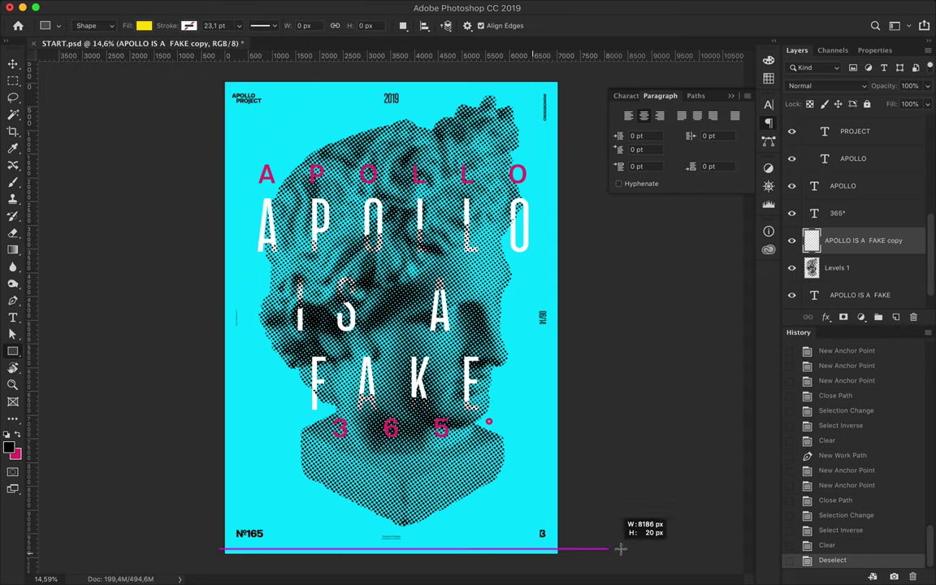
key("v")
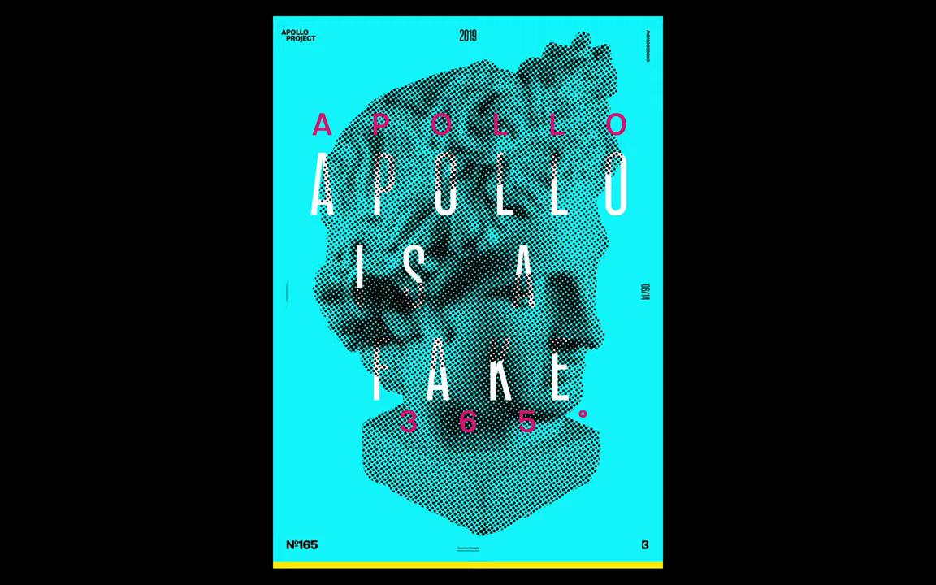